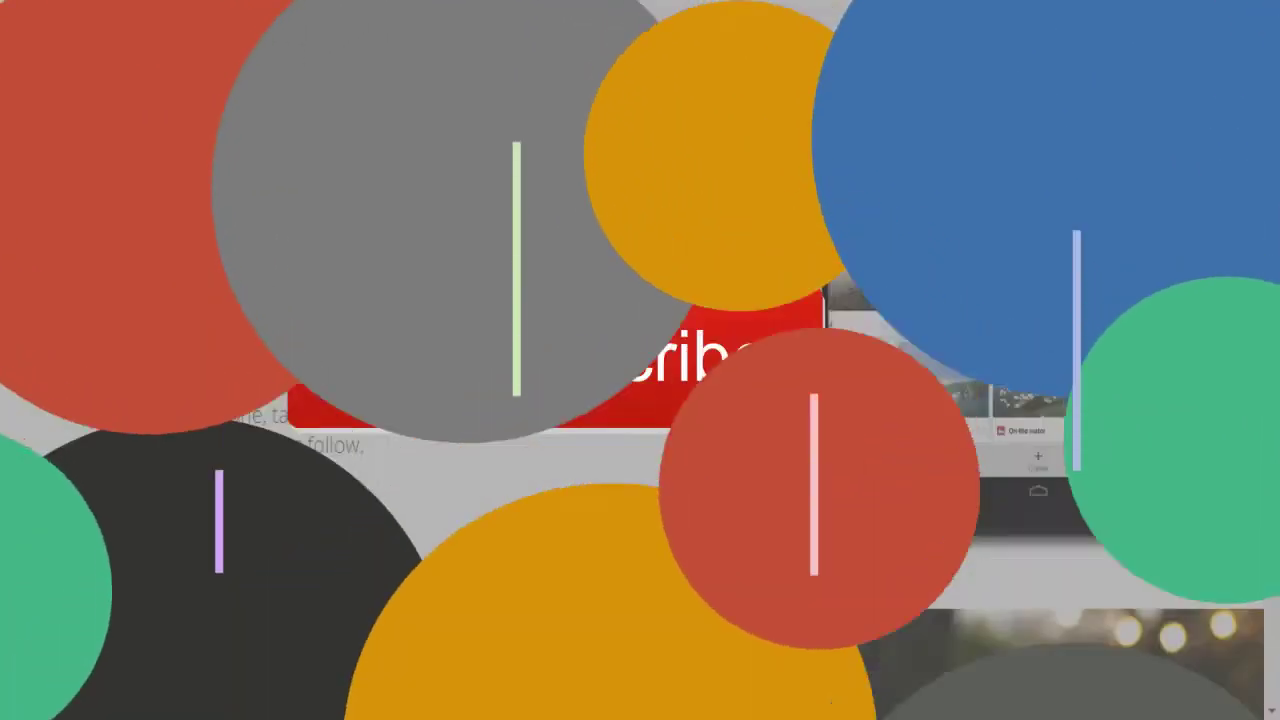
Look through the Google Drive landing page sections on storing files, accessing them anywhere, and sharing files and folders
scroll(632, 414, up, 1)
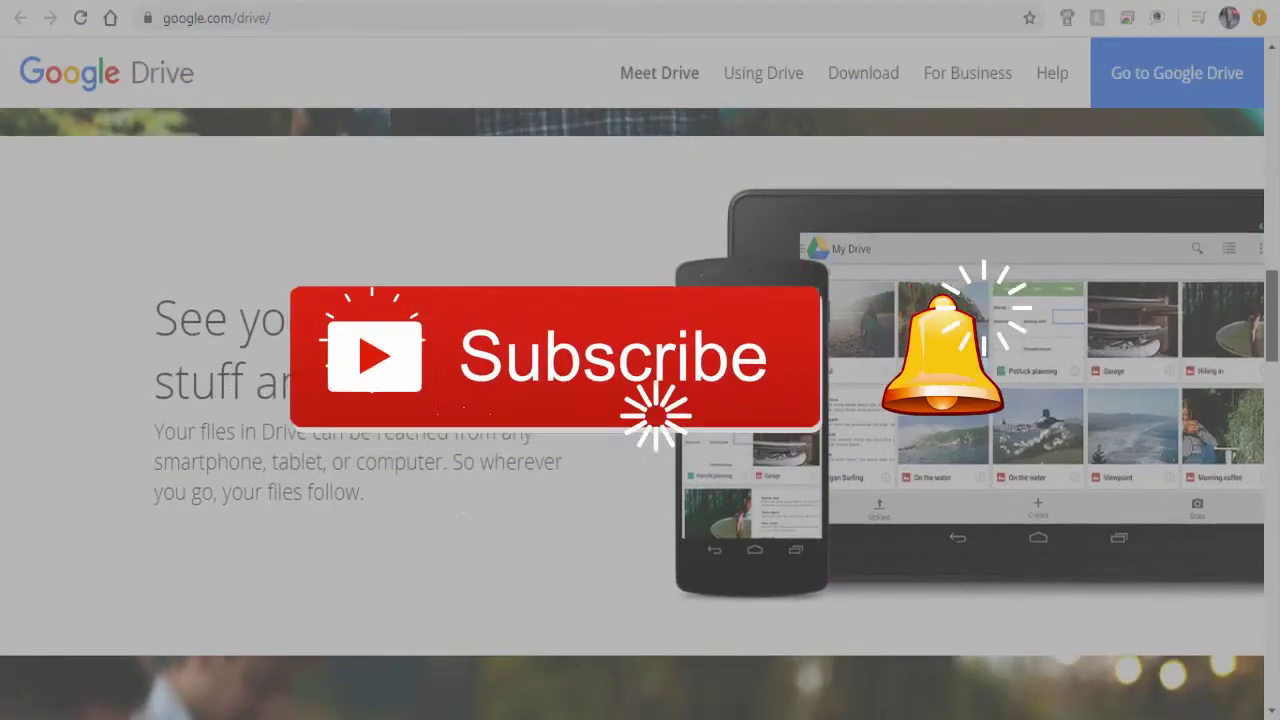
scroll(640, 414, down, 7)
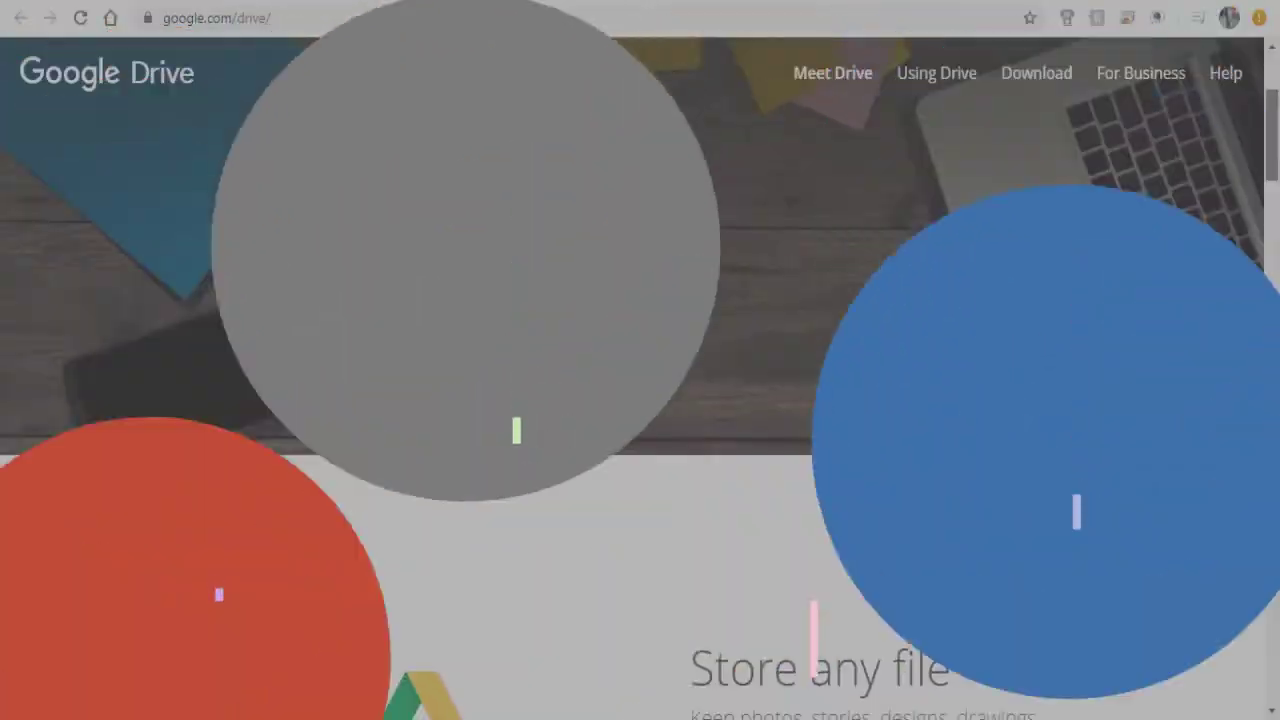
scroll(640, 400, down, 3)
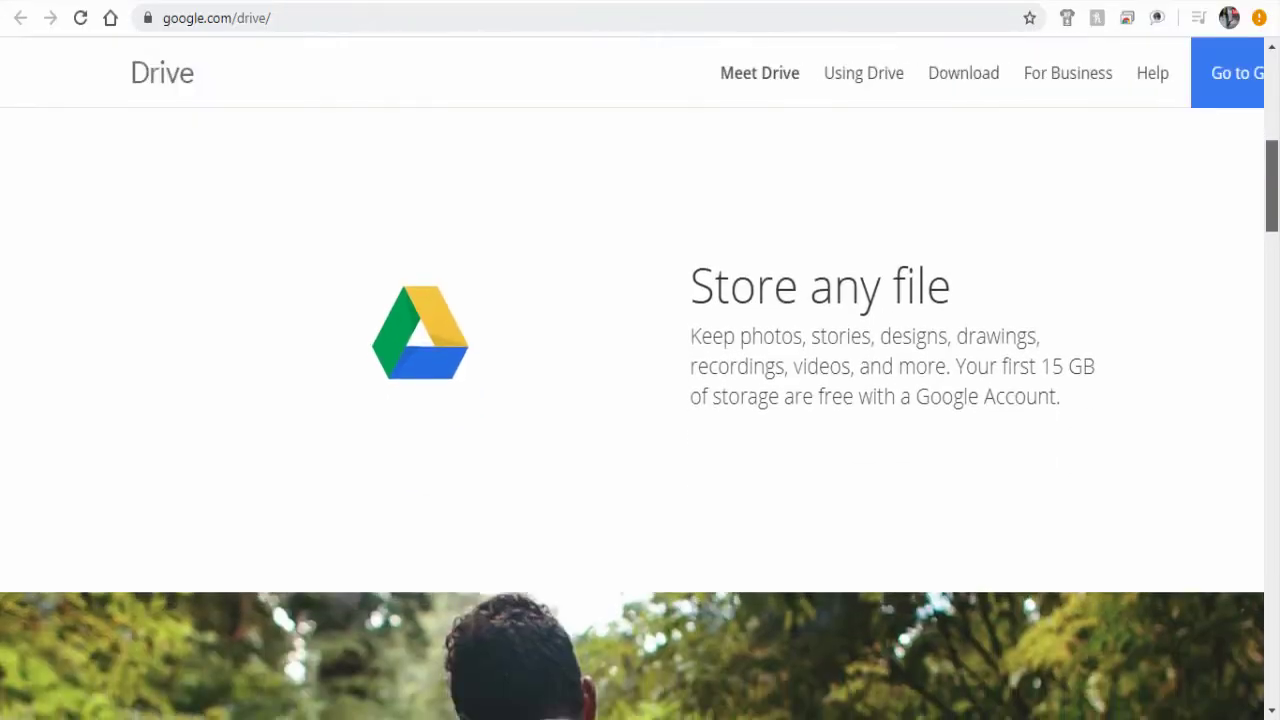
scroll(640, 400, up, 1)
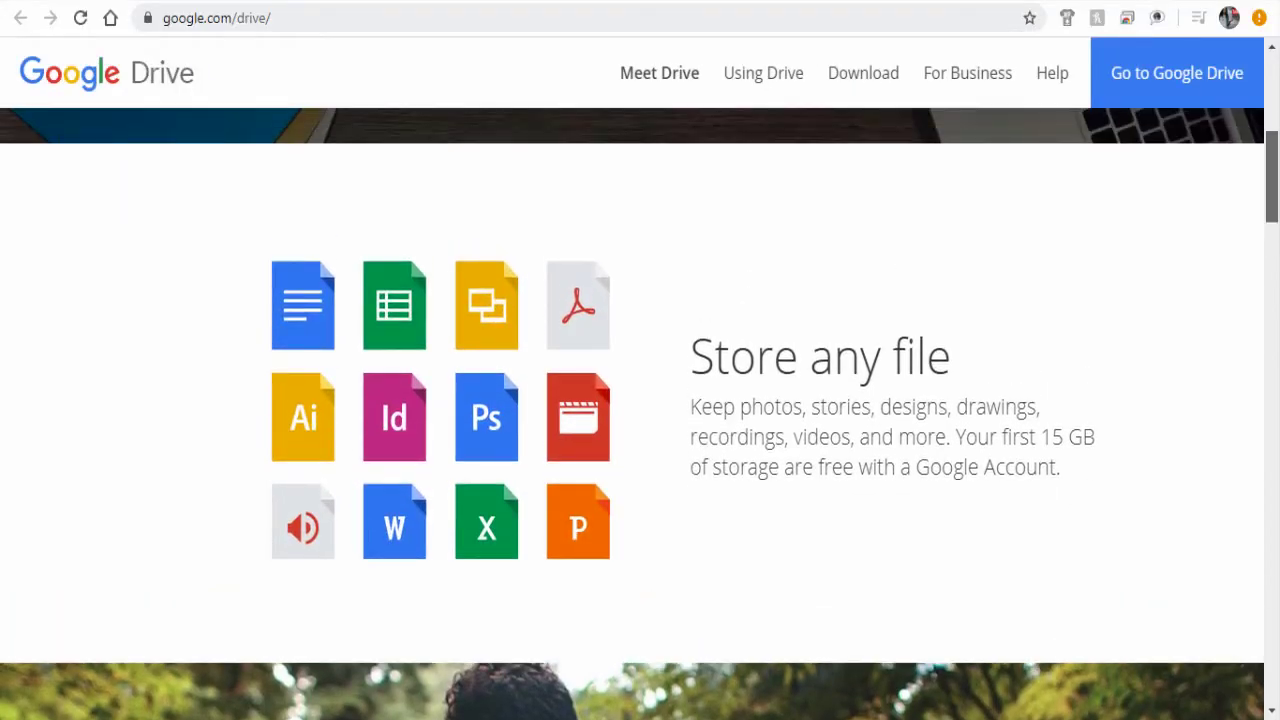
scroll(640, 414, down, 6)
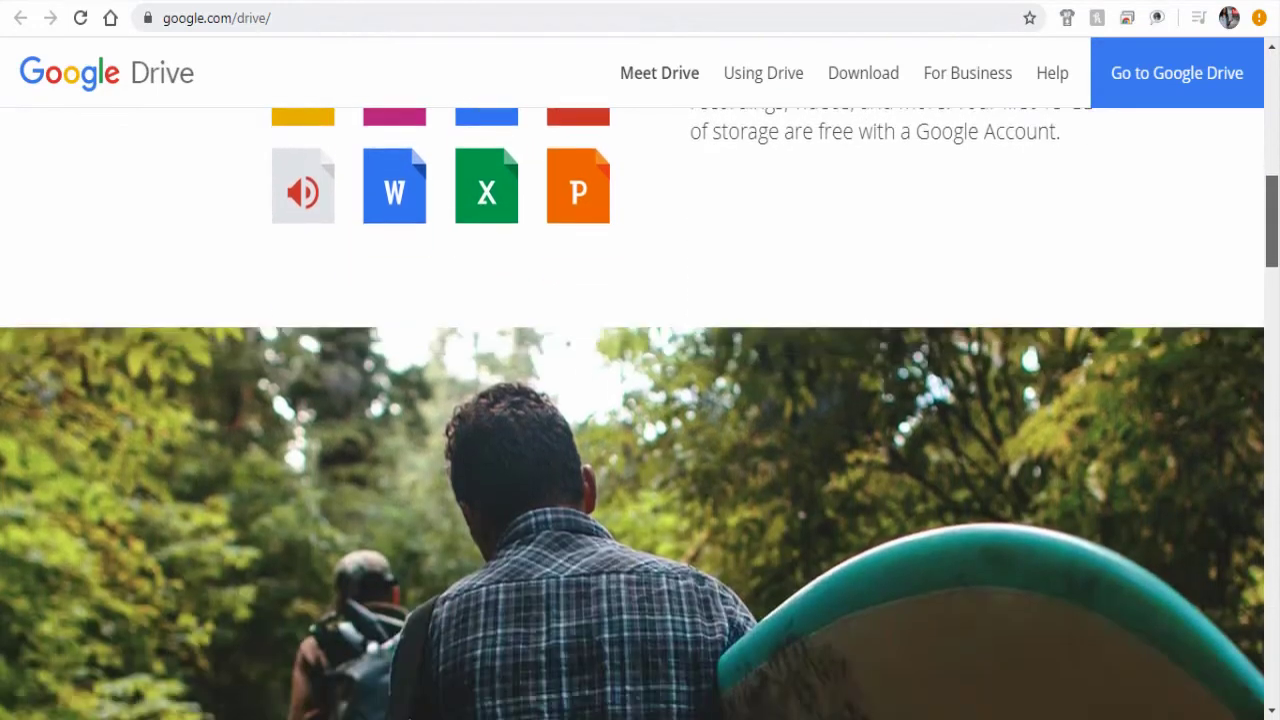
scroll(640, 400, down, 3)
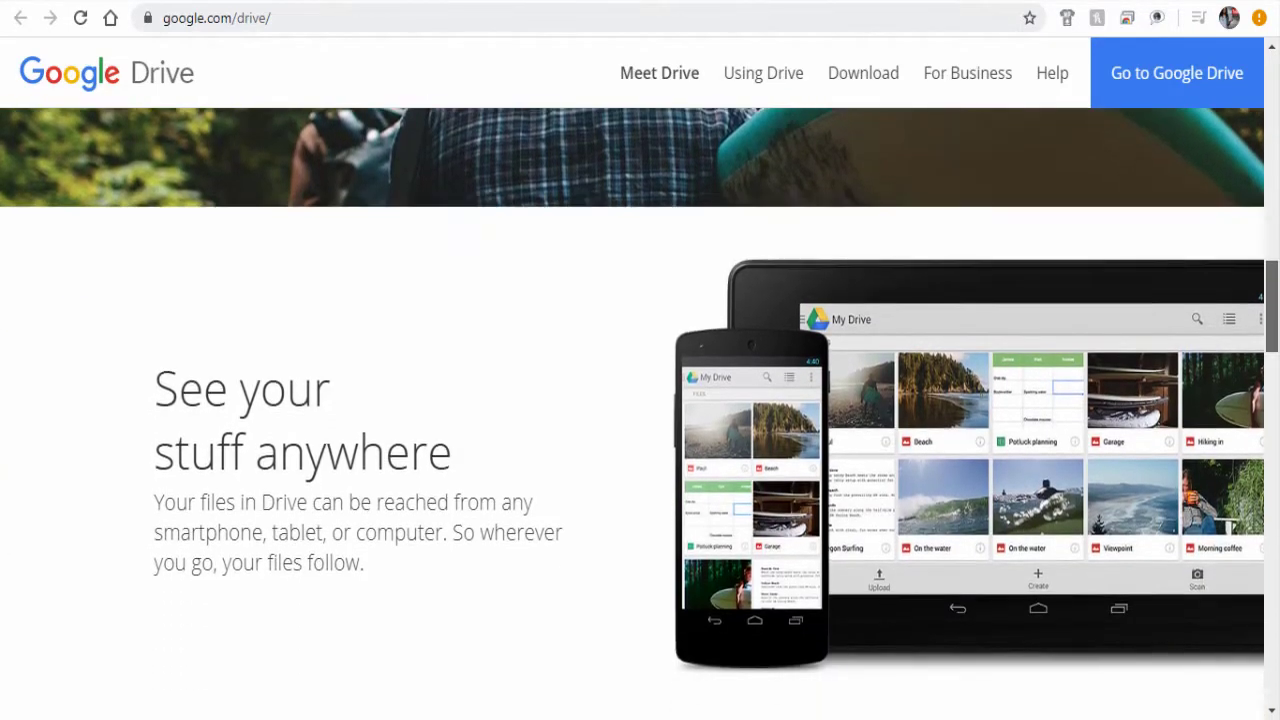
scroll(640, 400, up, 1)
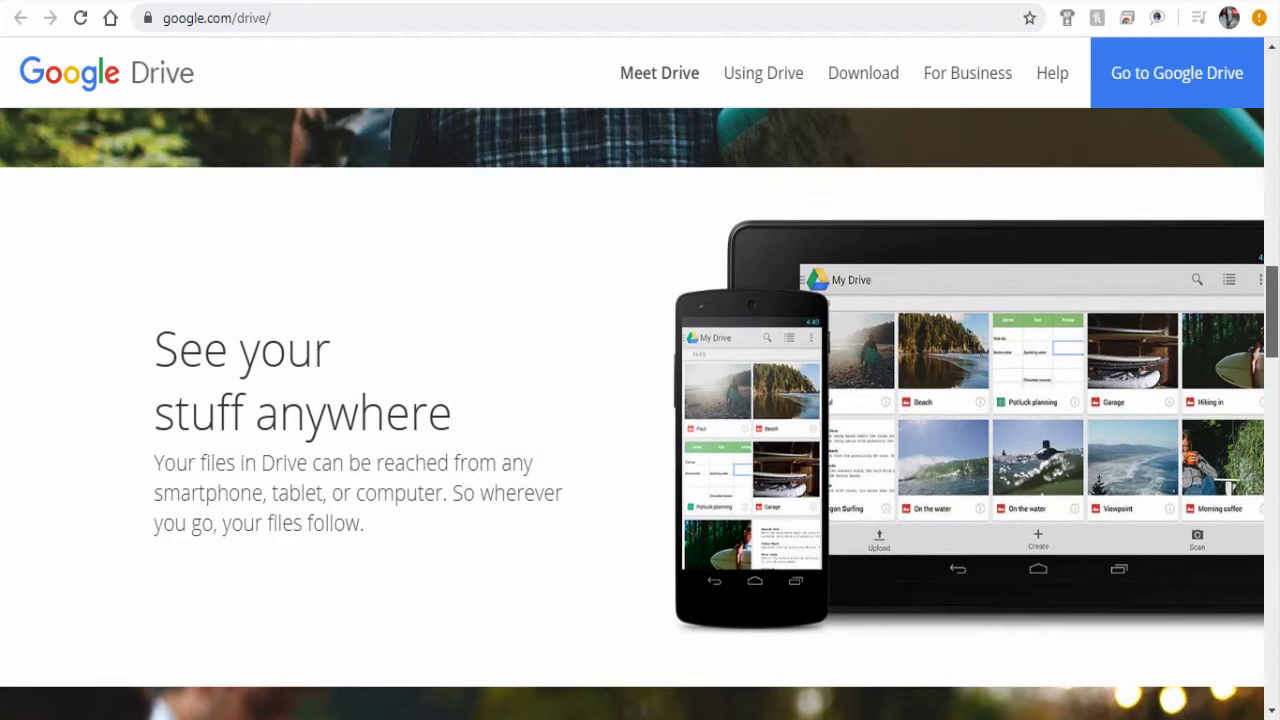
scroll(640, 414, down, 7)
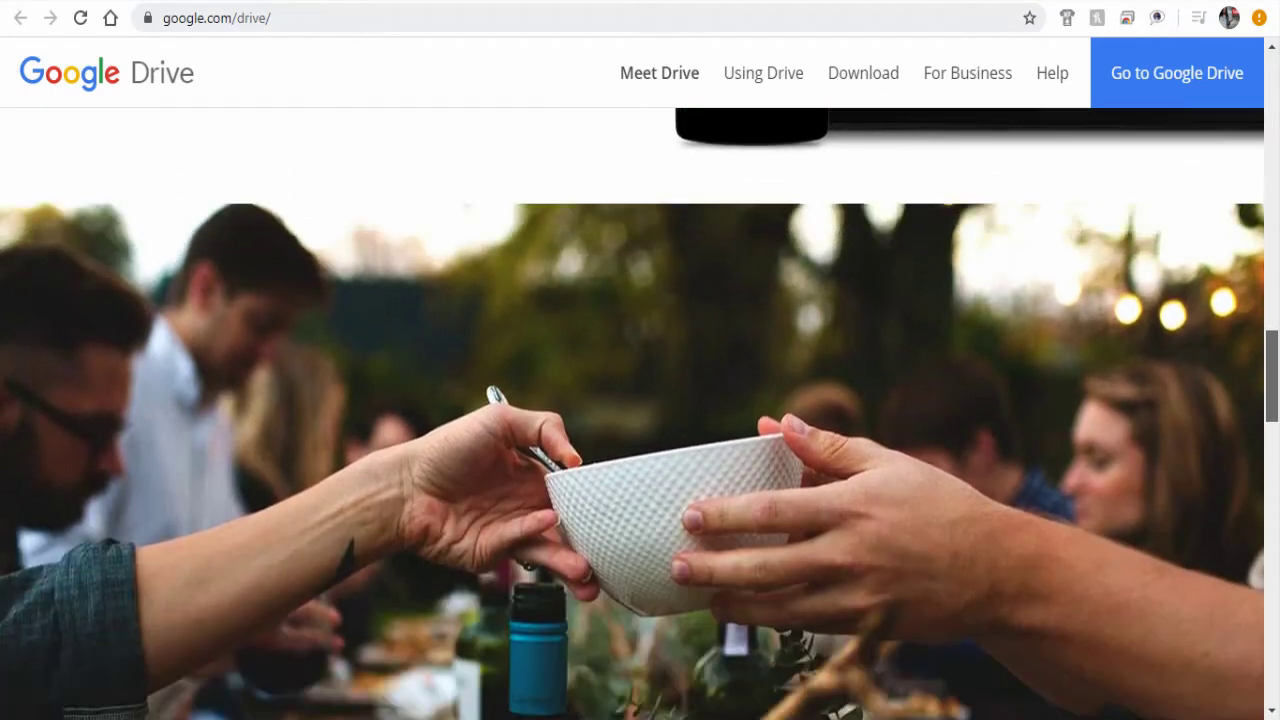
scroll(640, 414, down, 5)
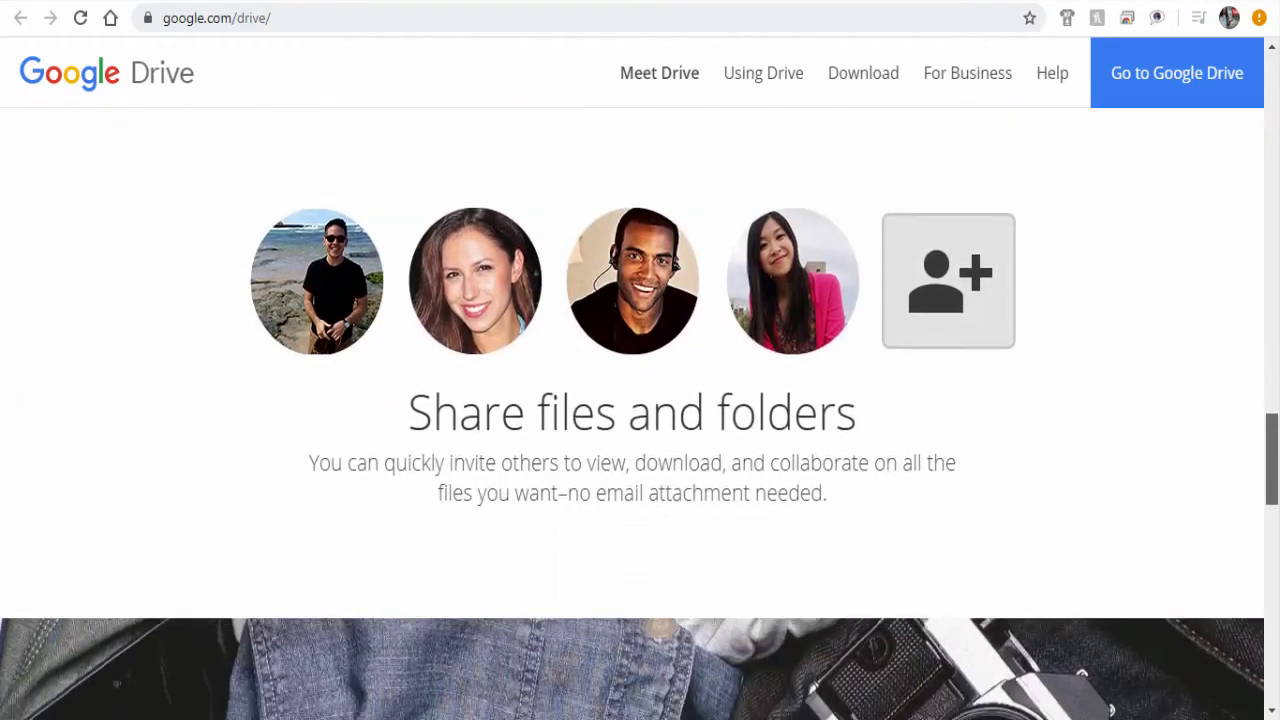
scroll(640, 414, up, 1)
scroll(640, 414, down, 2)
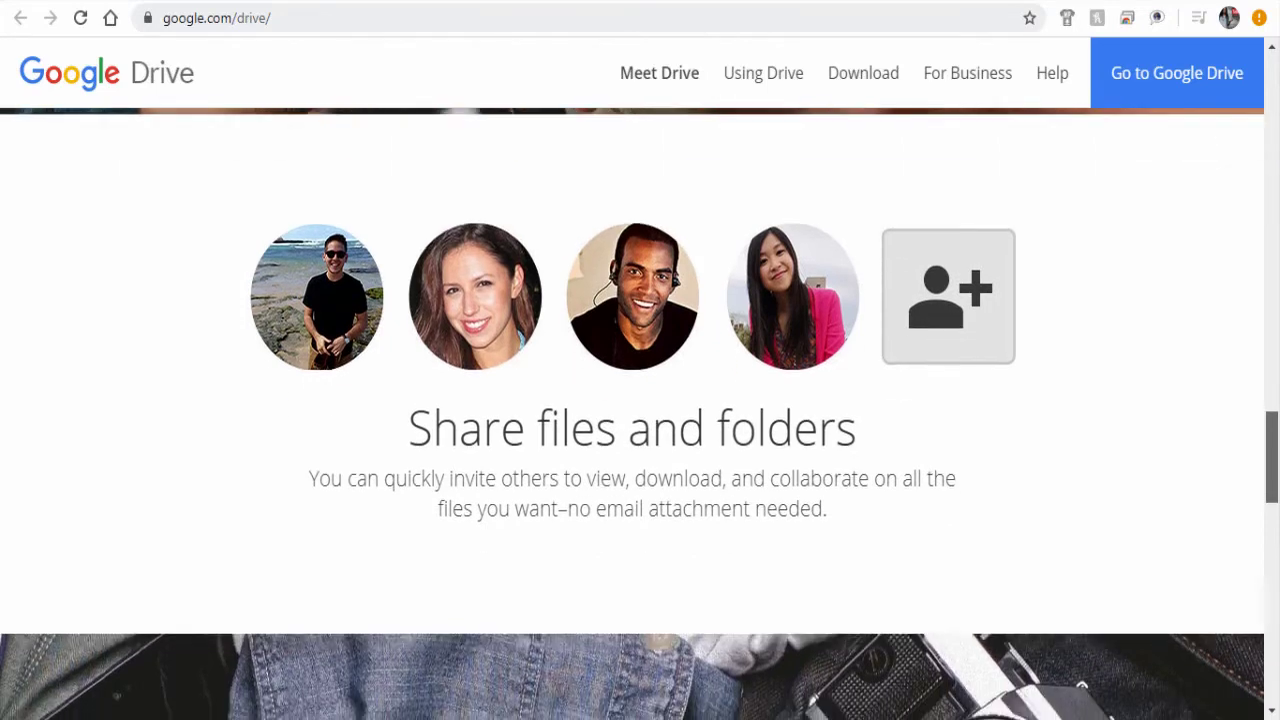
scroll(640, 414, down, 2)
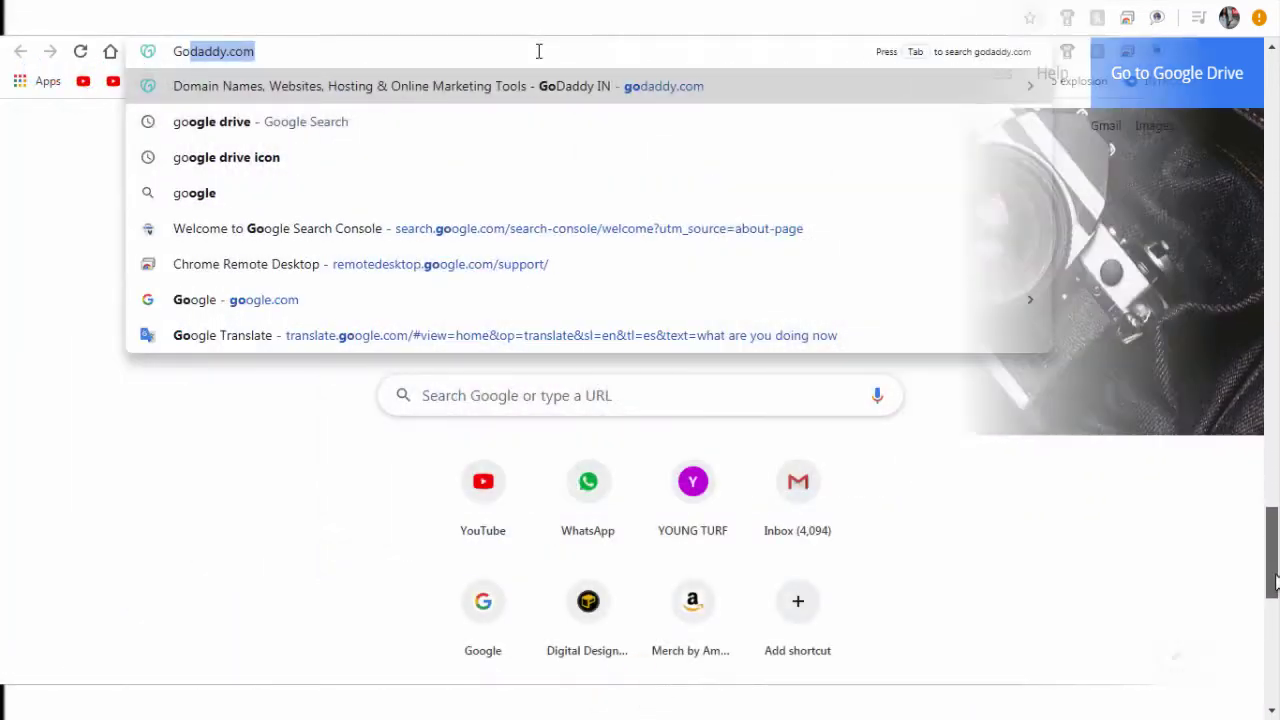
Search the web for "google drive", open the official Google Drive site and enter the personal Drive
text(ogle drive)
key(Return)
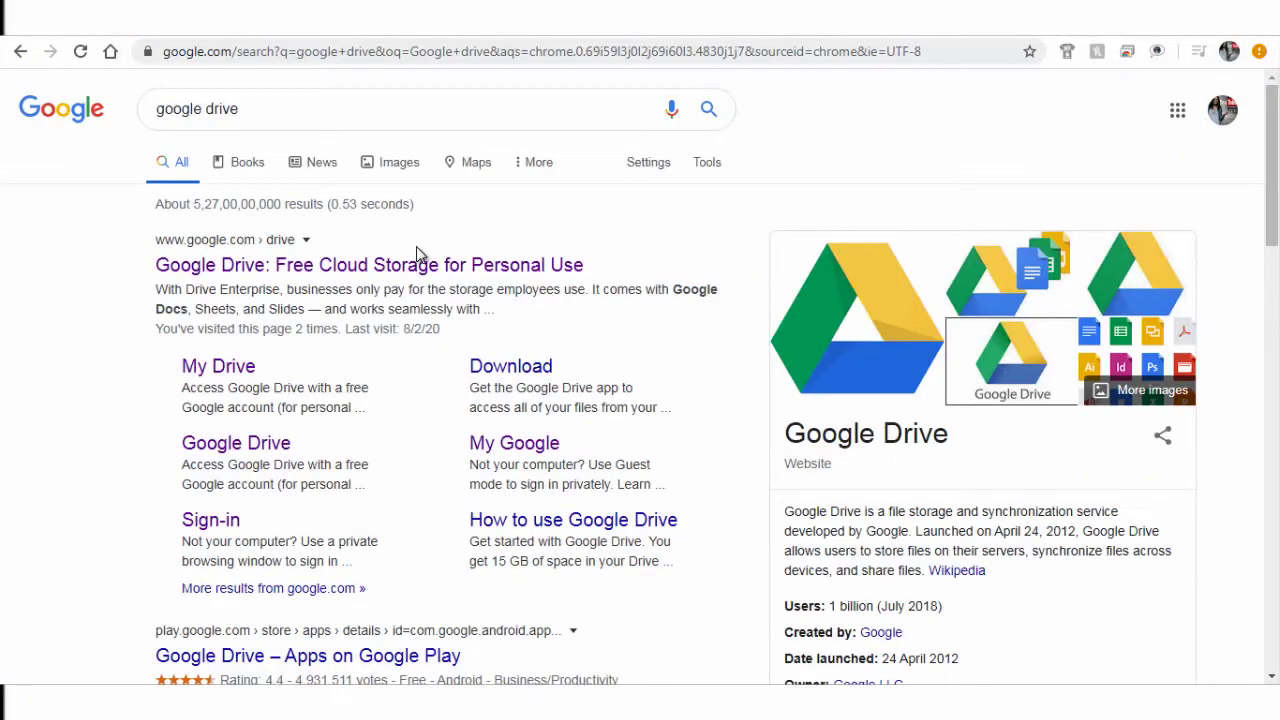
click(406, 280)
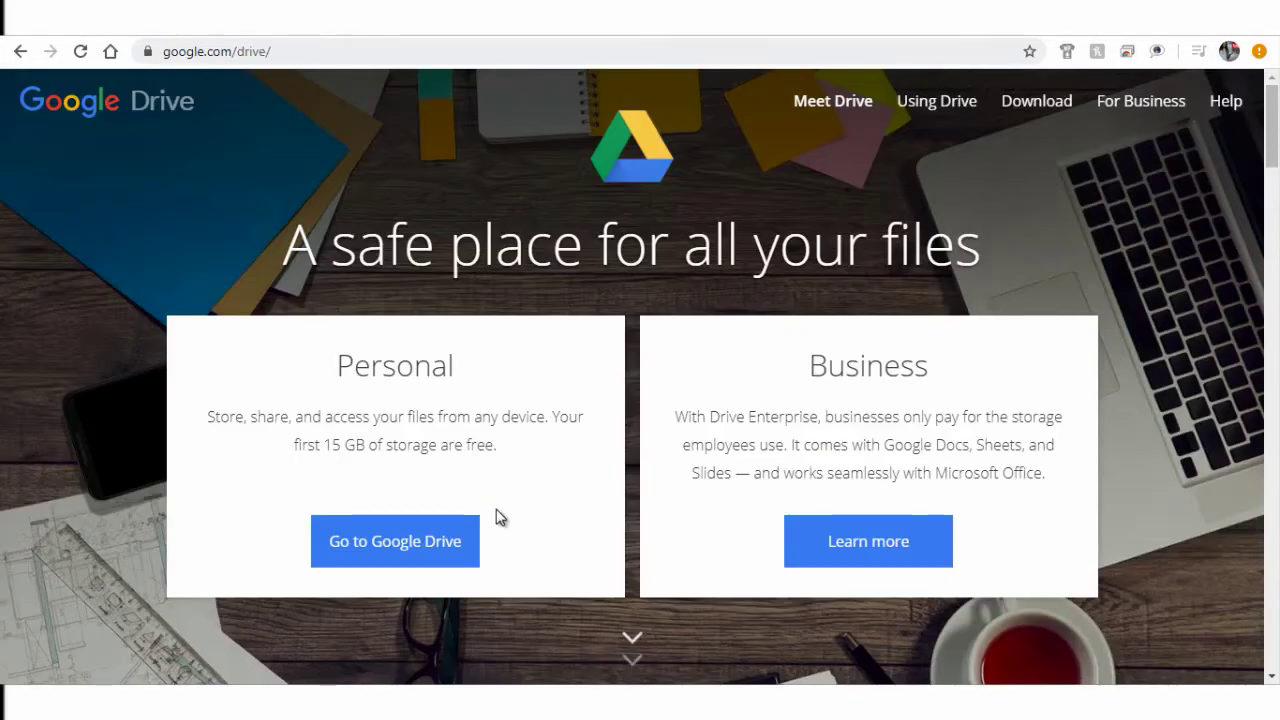
click(432, 555)
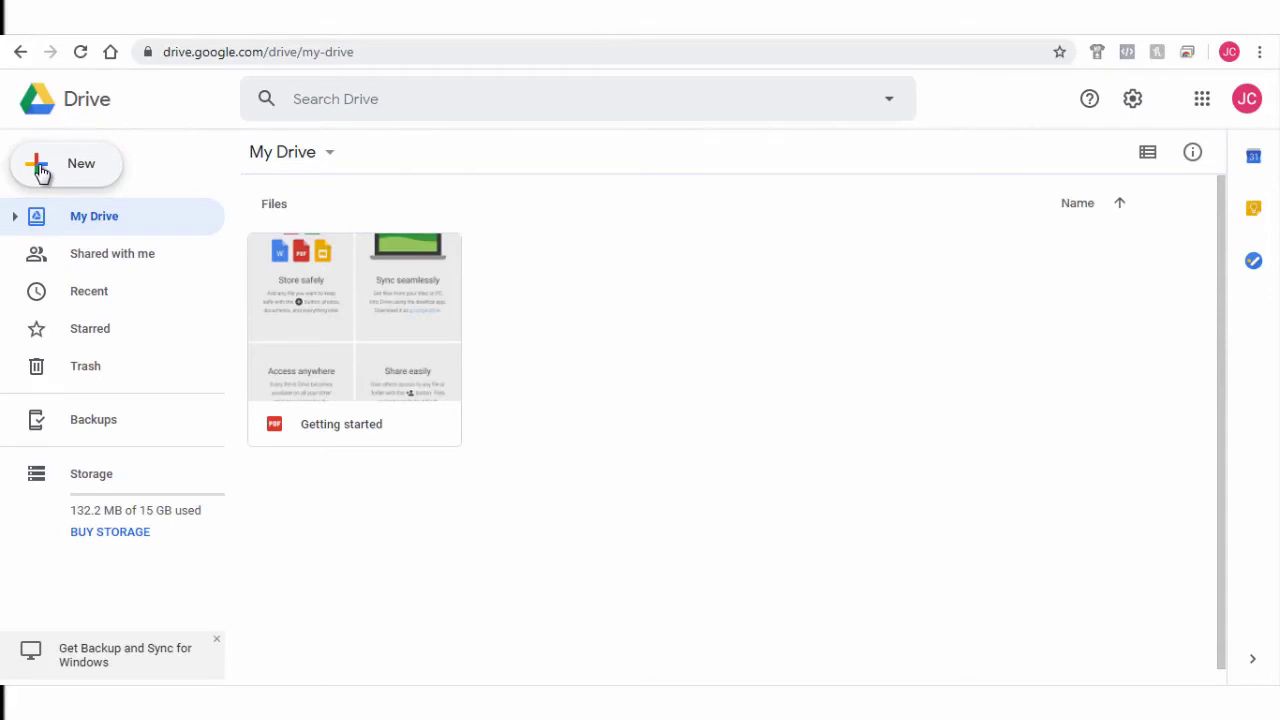
Create a new folder named "Images Folder" in My Drive
click(40, 172)
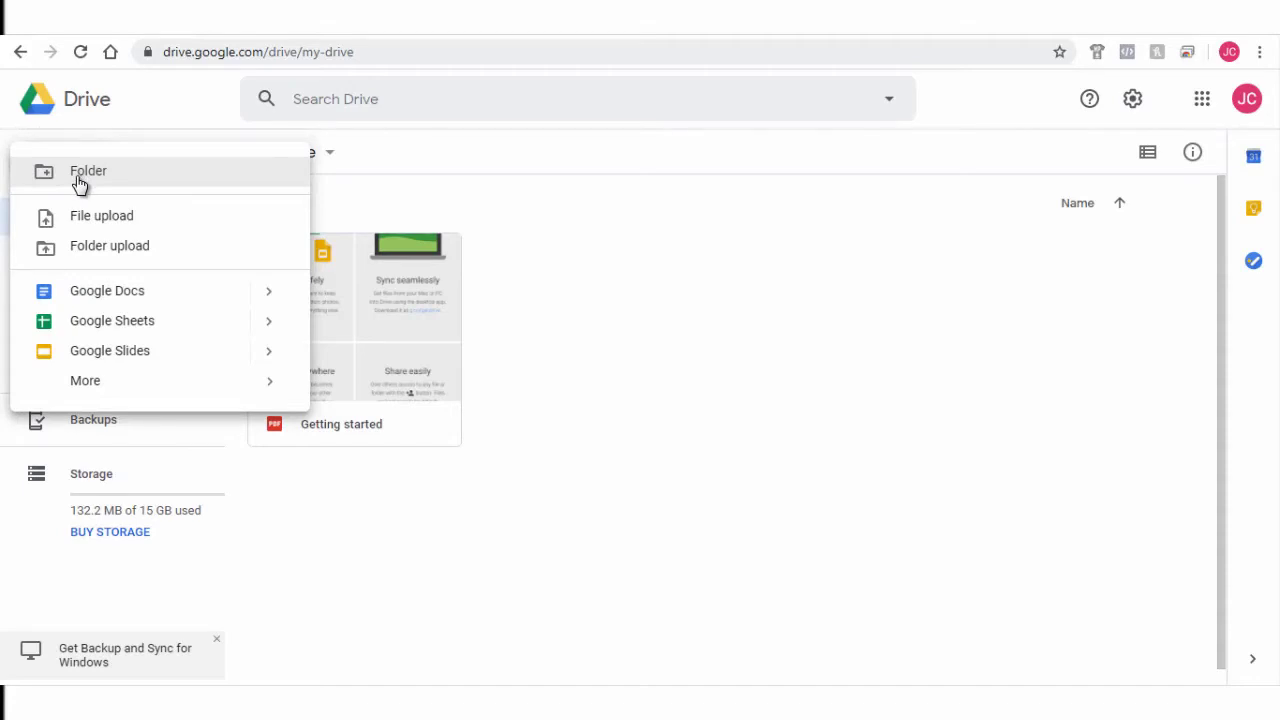
click(80, 185)
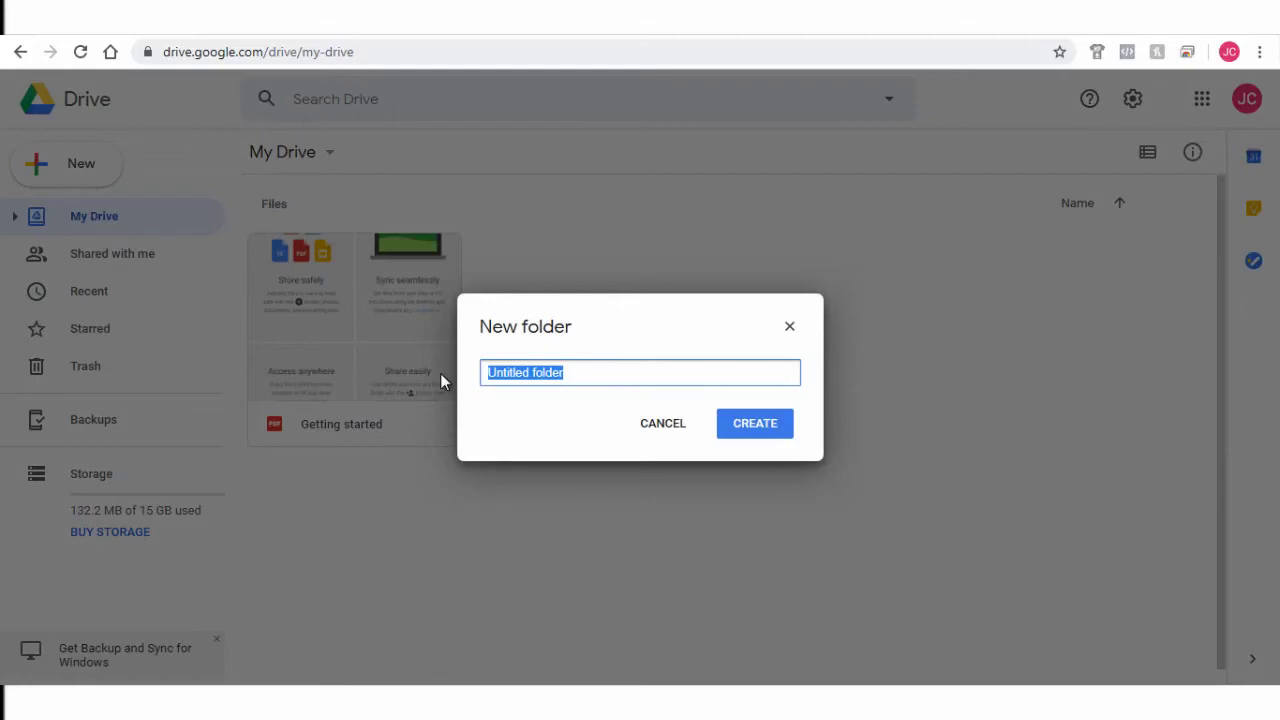
text(Images Folder)
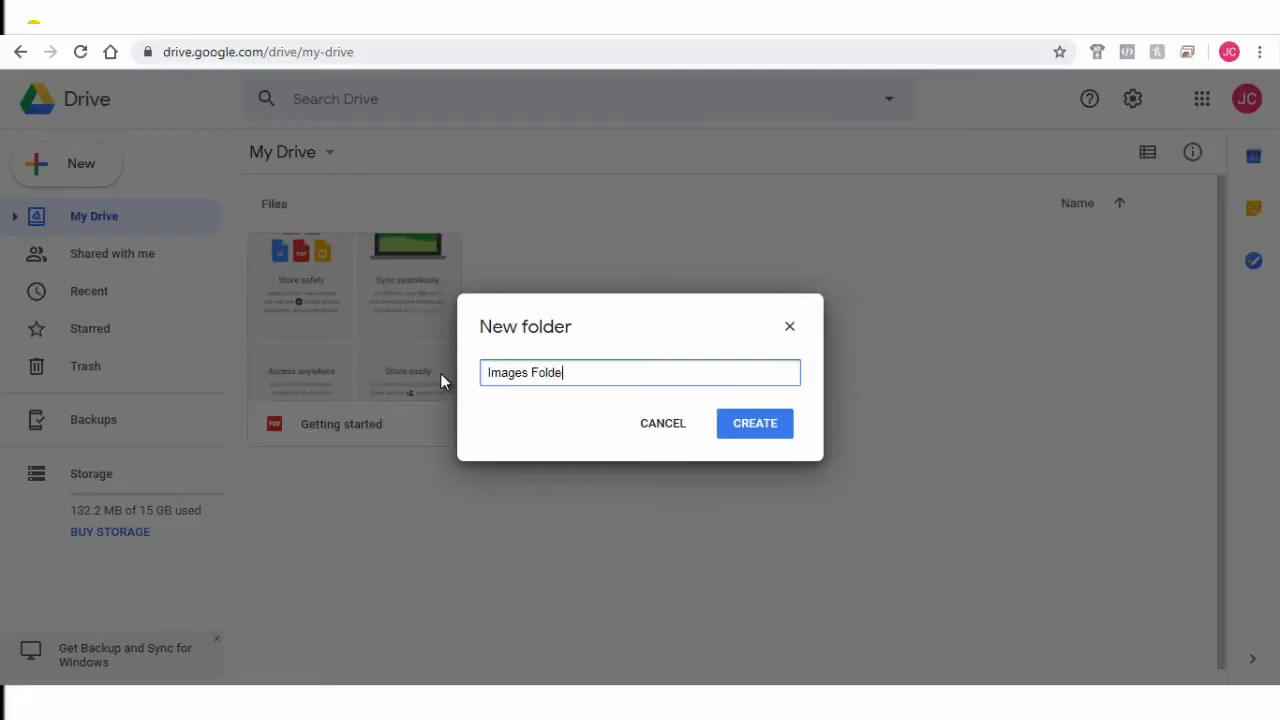
click(760, 428)
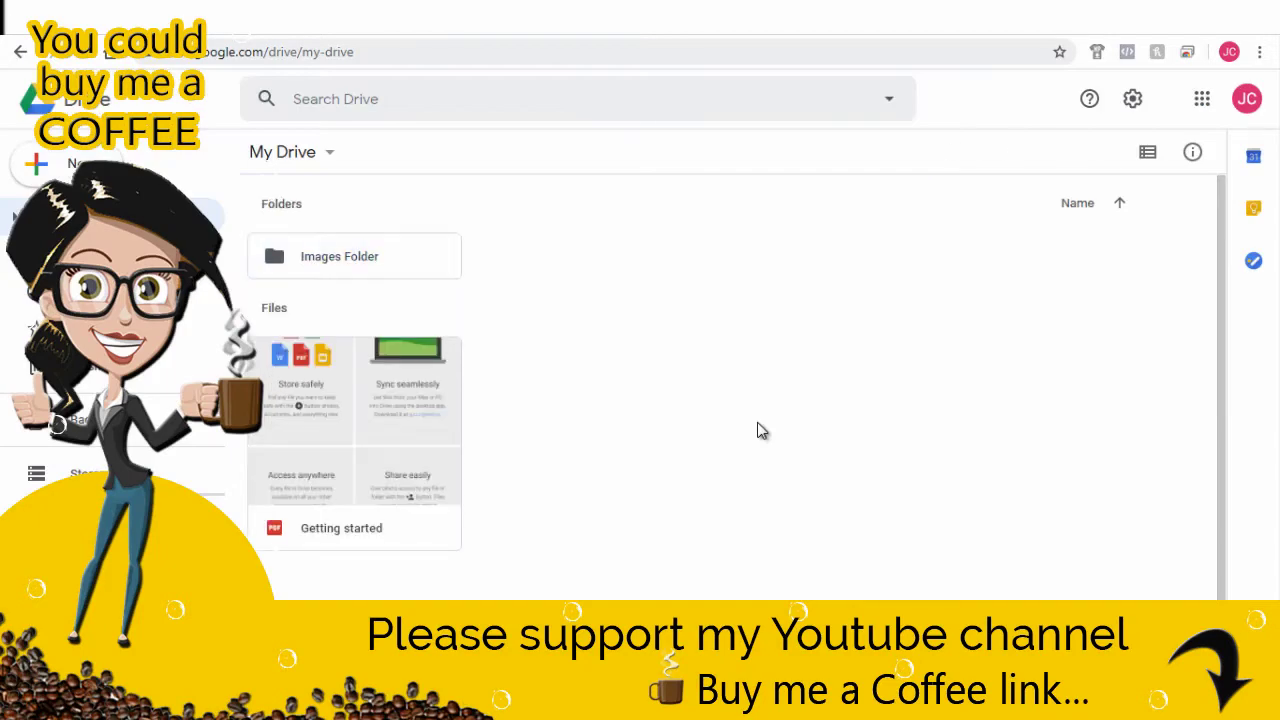
Open Images Folder and upload the "Baking Strawberry Plate Fork Wallpaper" image from the Food folder under E:\IMAGES
double_click(316, 260)
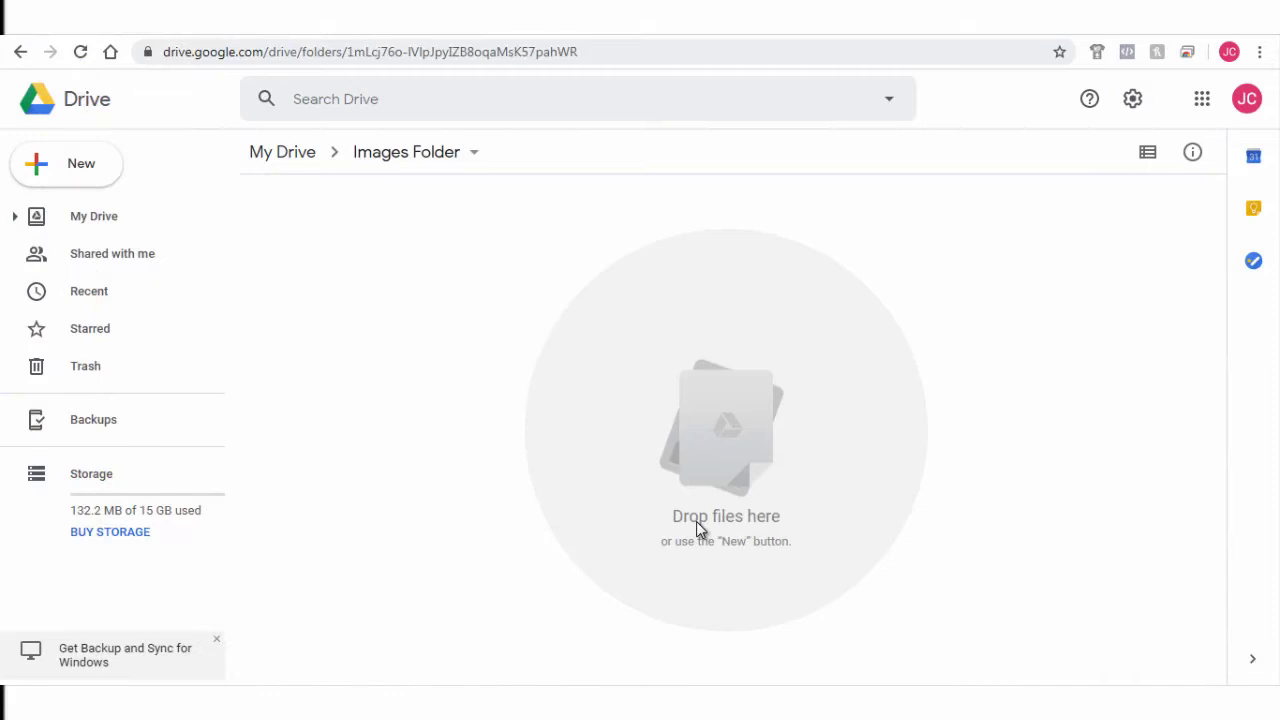
right_click(695, 413)
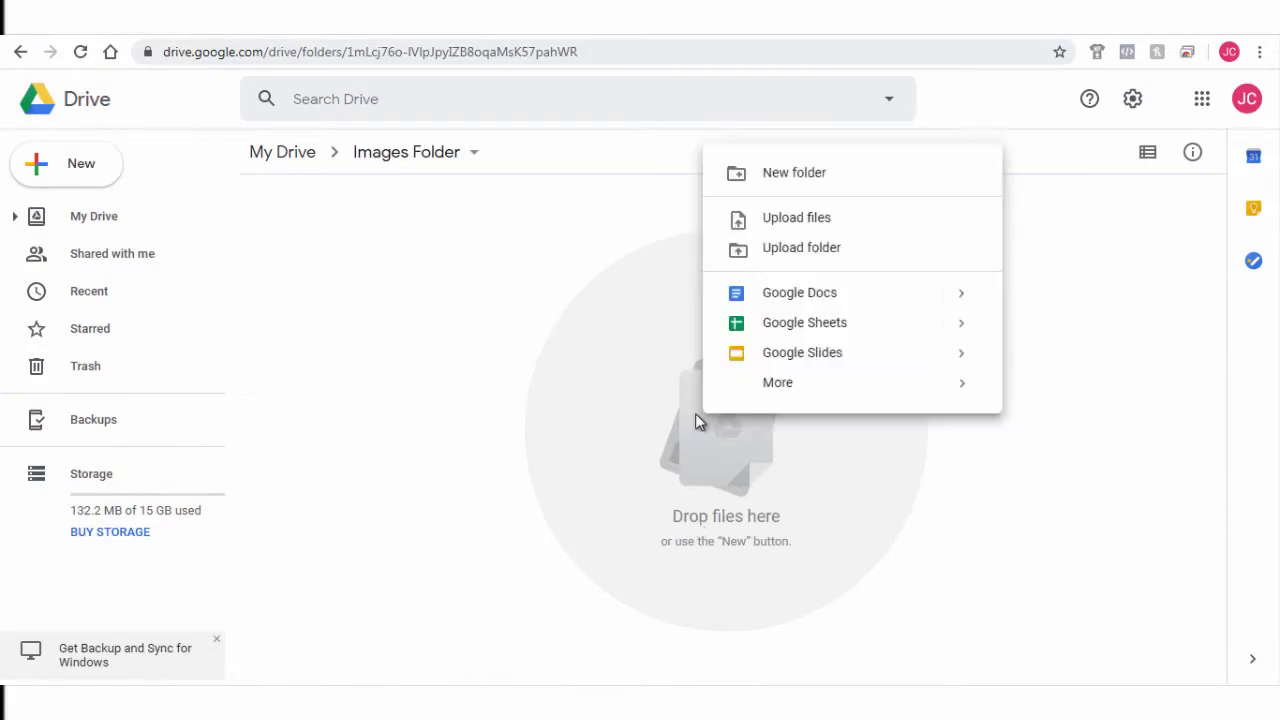
click(822, 222)
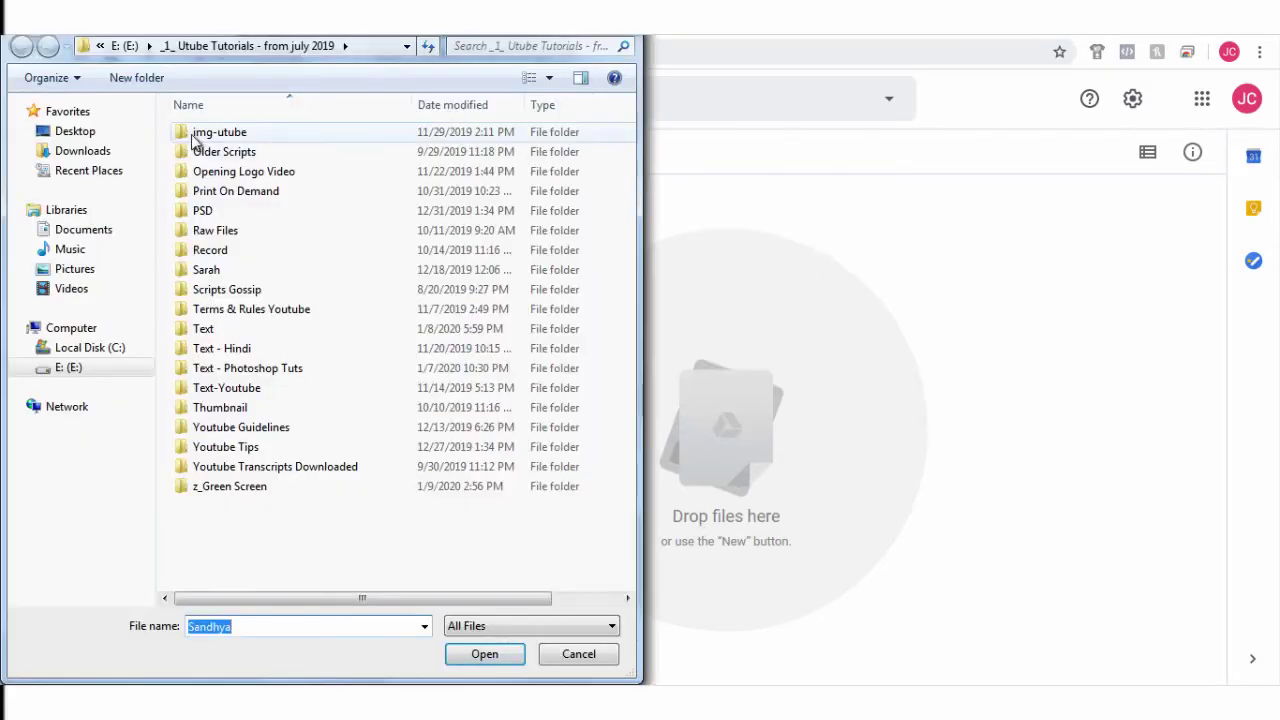
click(120, 46)
double_click(200, 312)
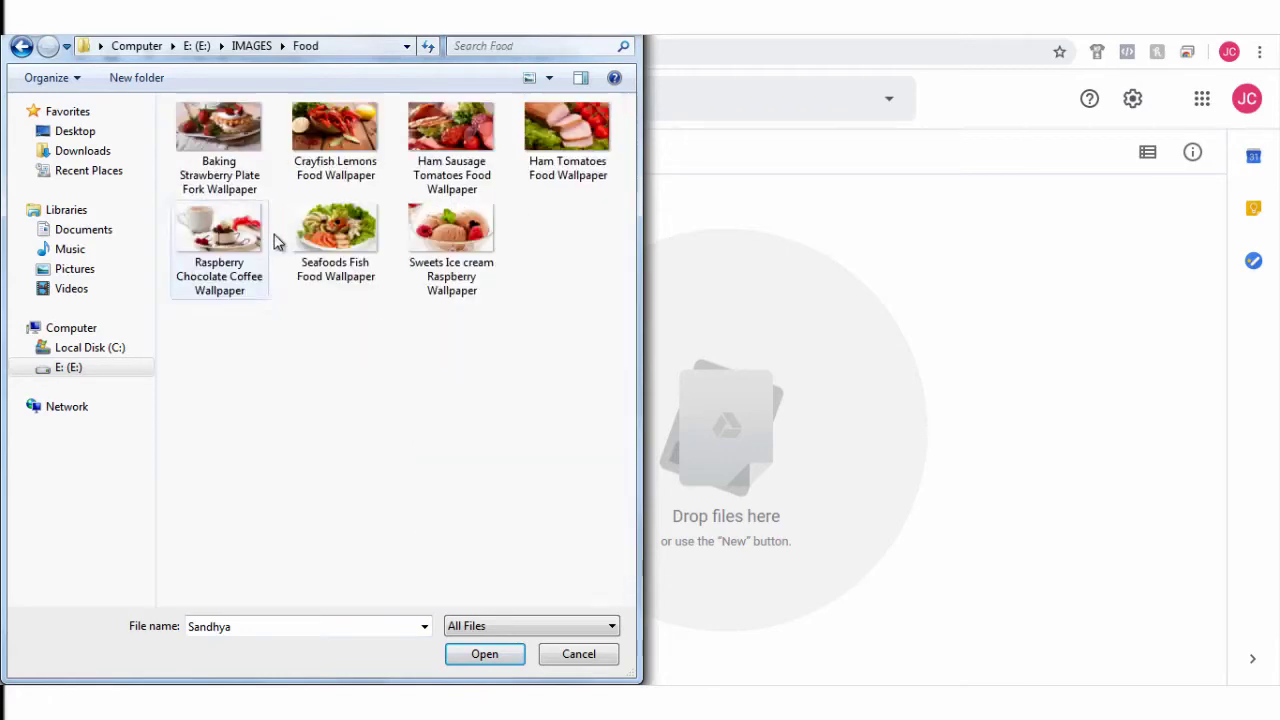
click(222, 150)
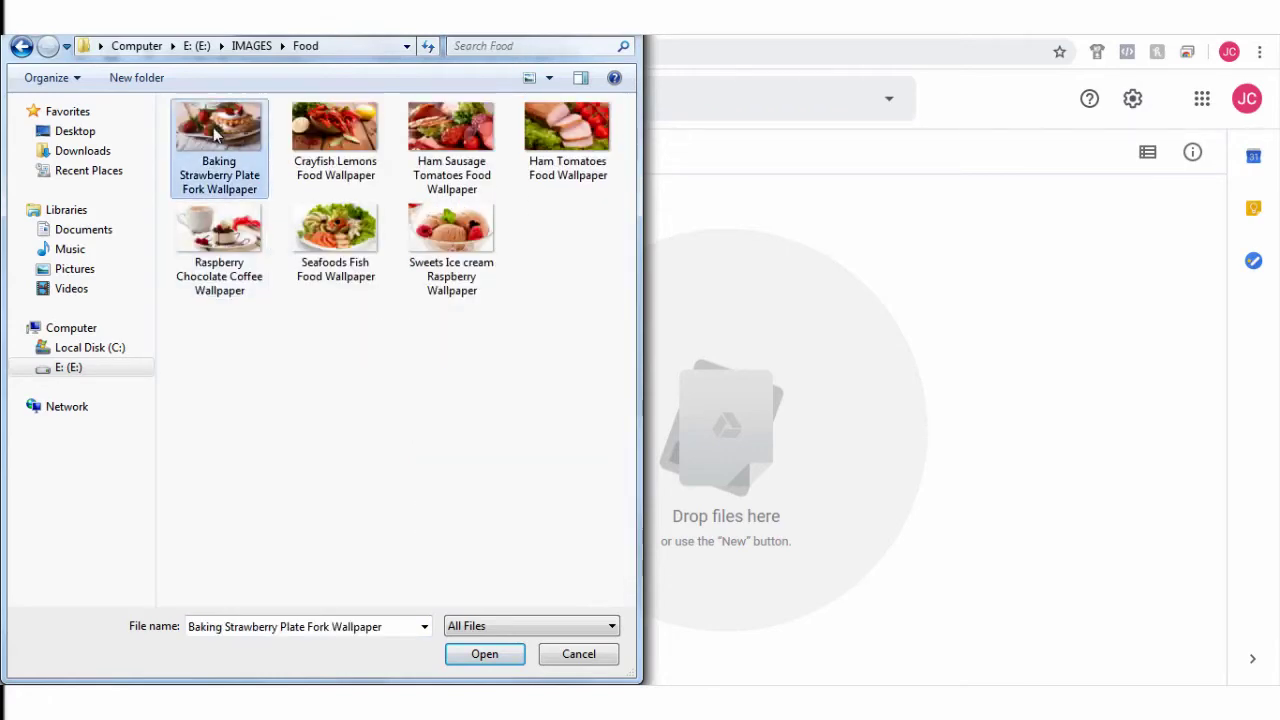
click(486, 654)
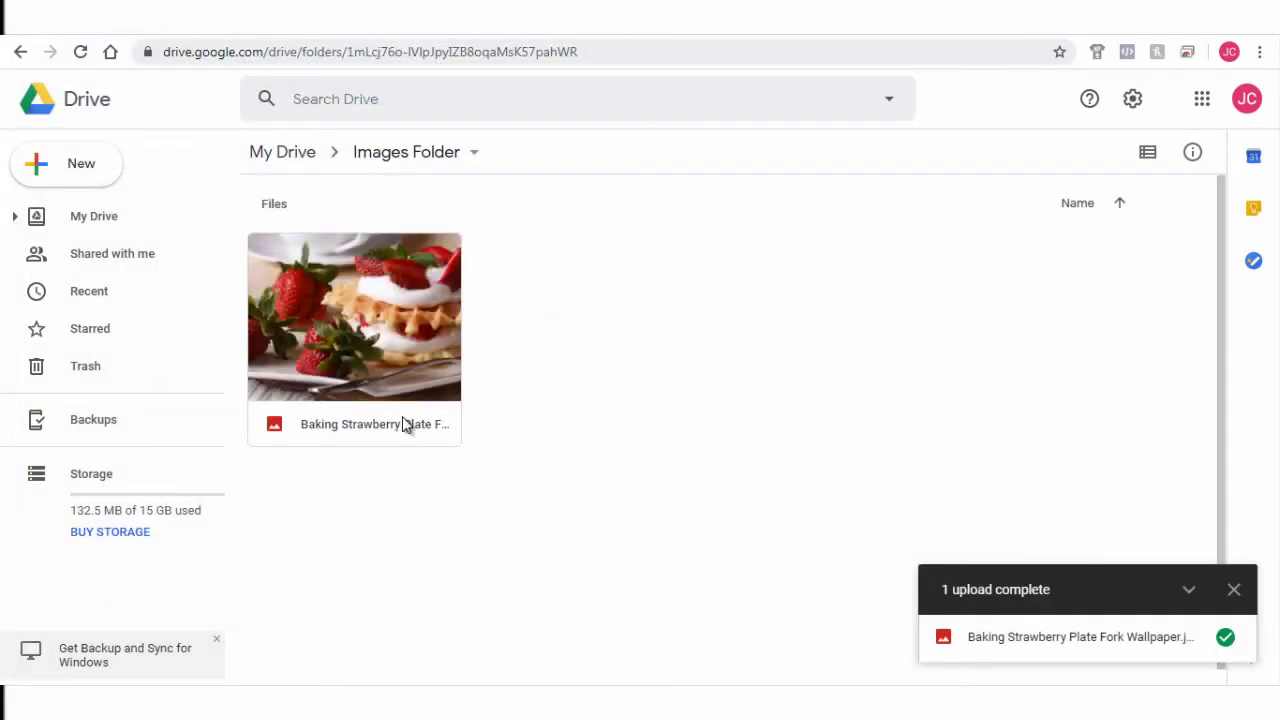
Upload the whole Food folder from E:\IMAGES into Images Folder
right_click(563, 283)
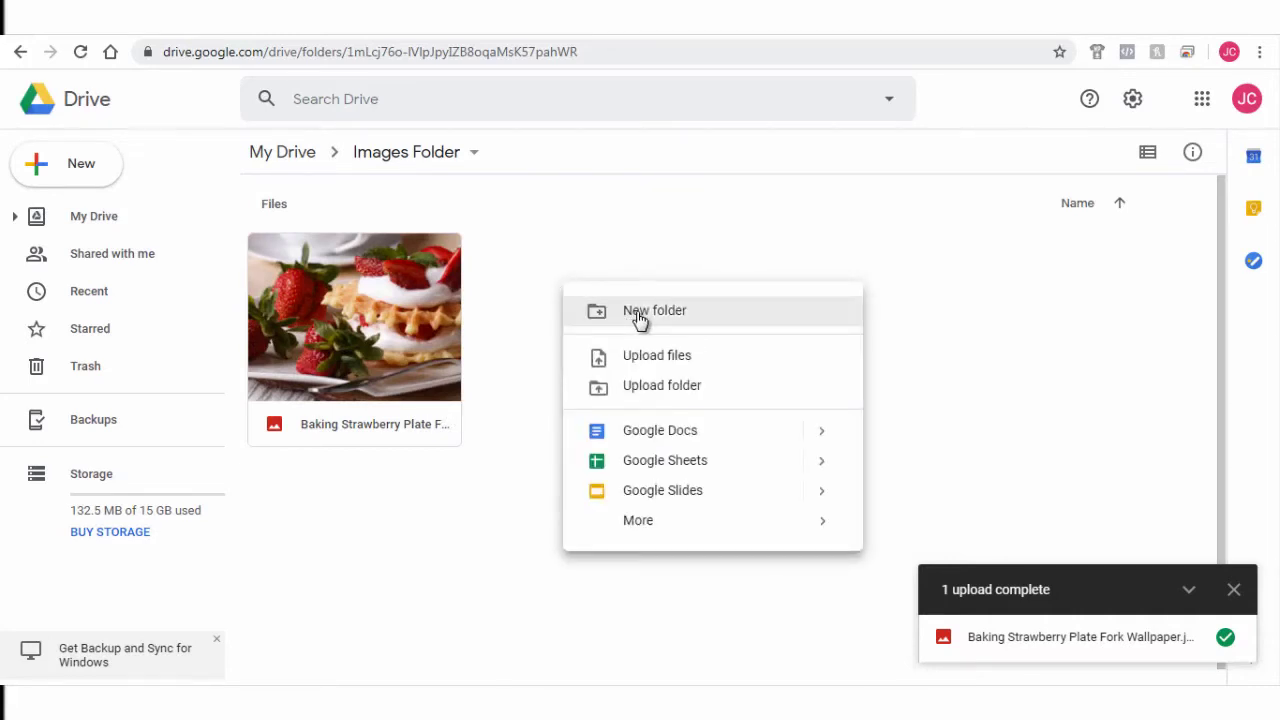
click(660, 385)
click(210, 312)
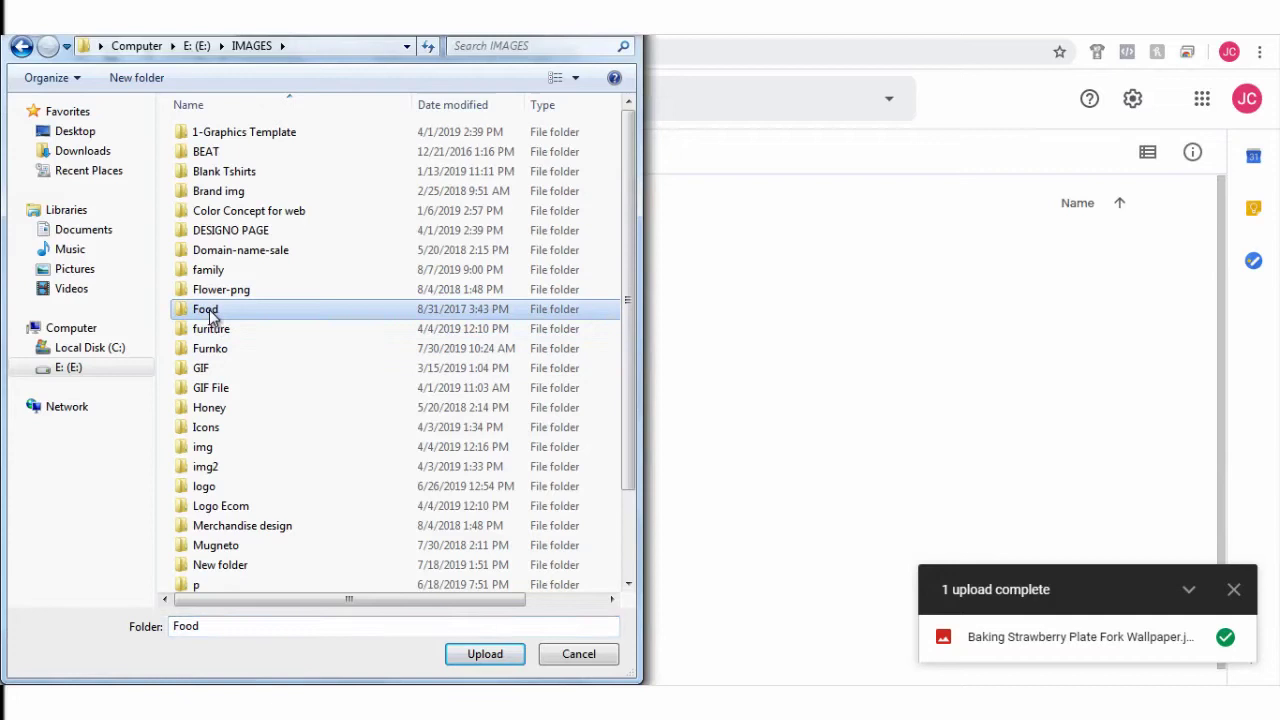
click(485, 654)
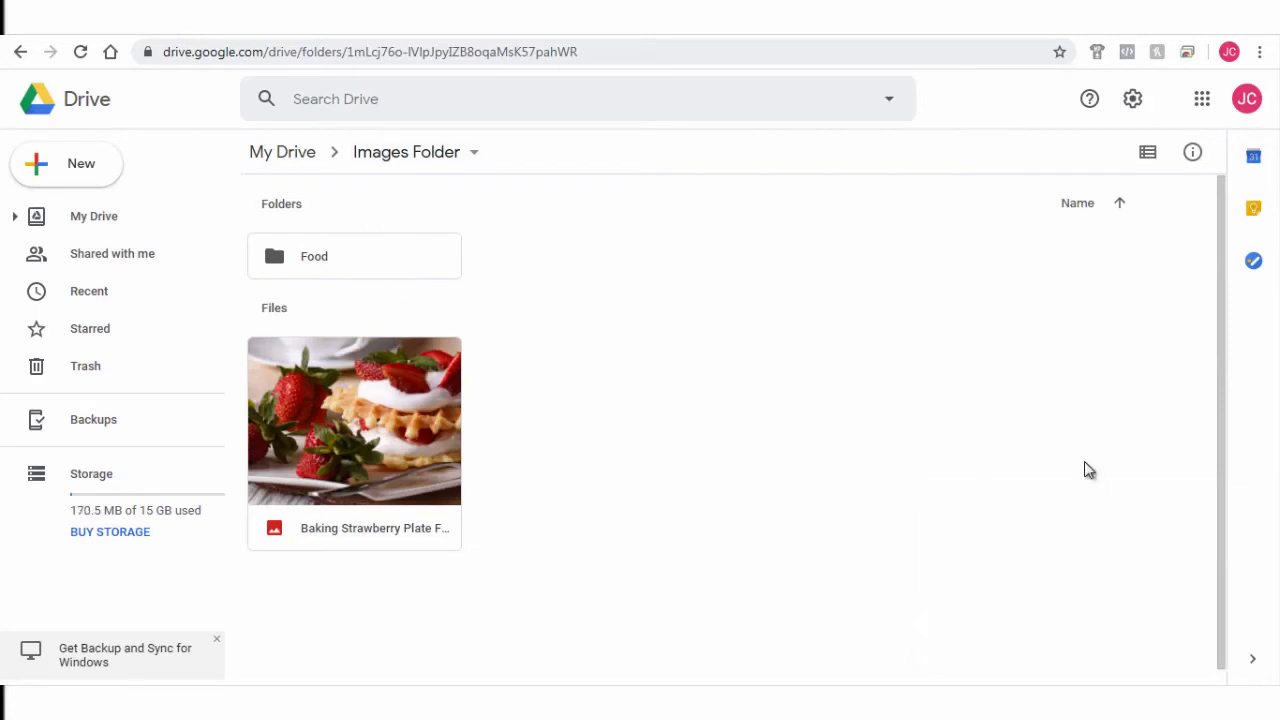
Review the Google One storage upgrade plans and their prices, and close the plans page
click(128, 533)
scroll(1249, 423, down, 4)
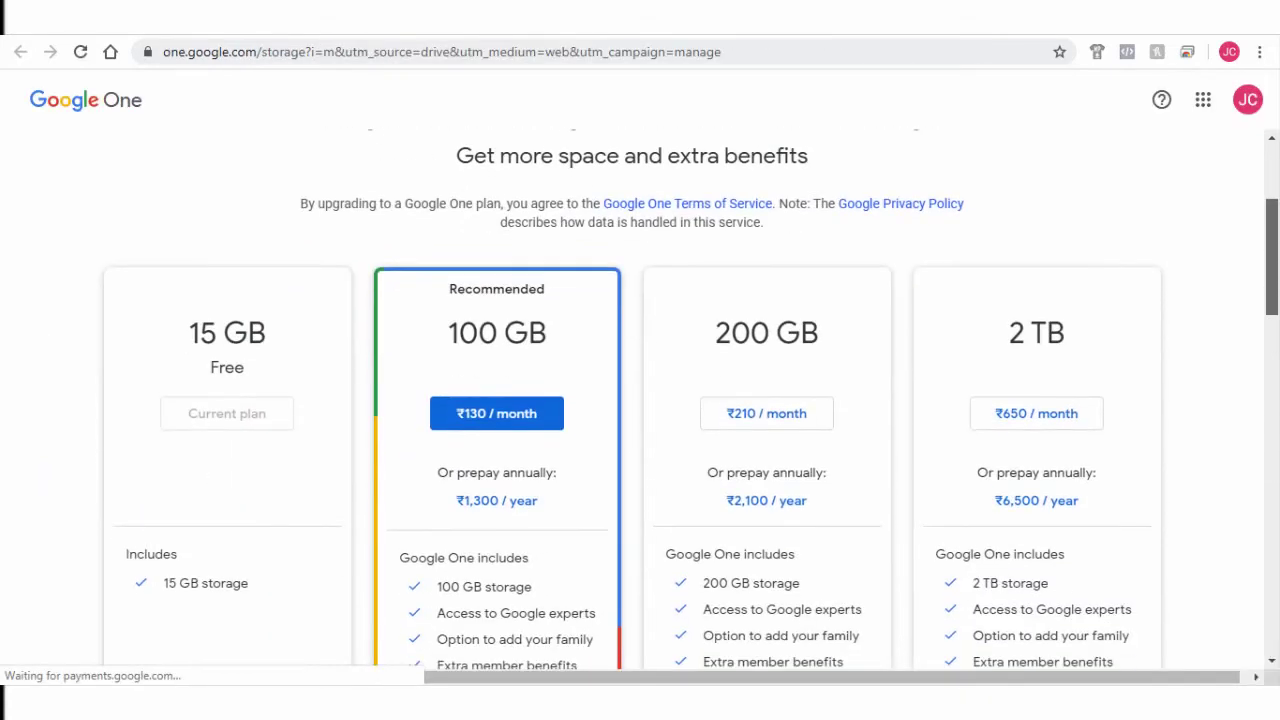
scroll(1275, 320, down, 2)
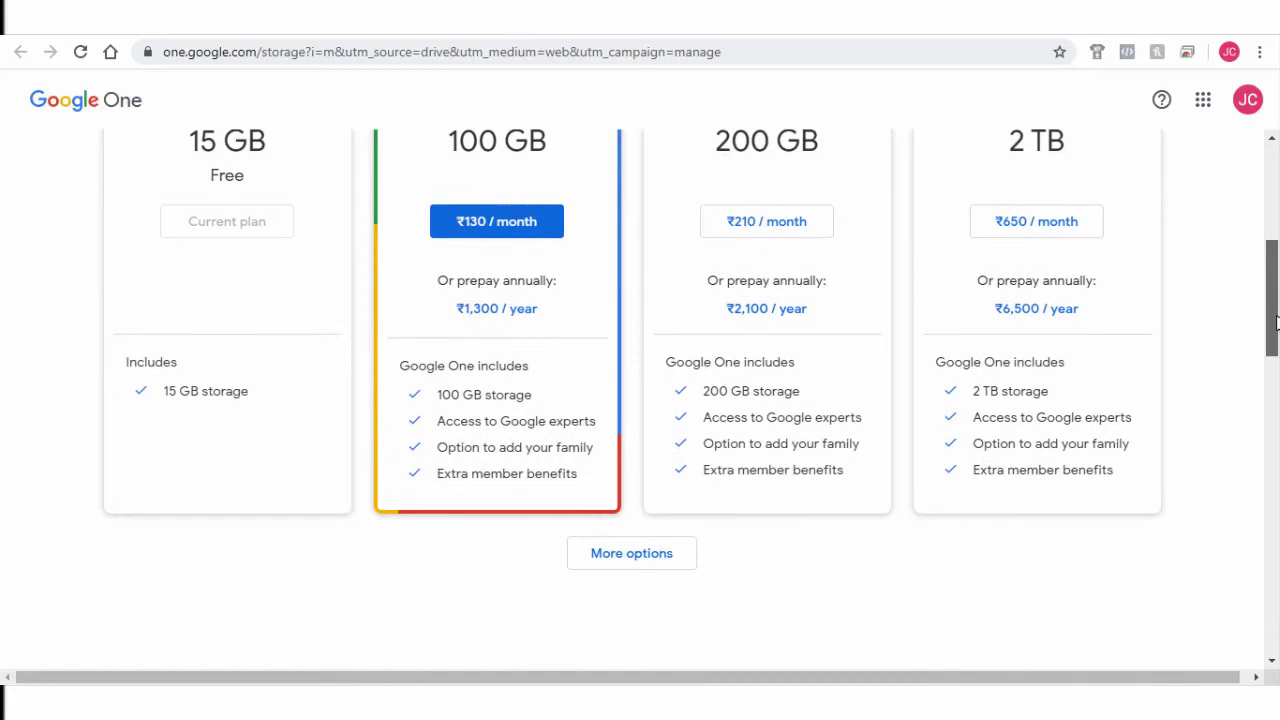
scroll(1275, 320, up, 5)
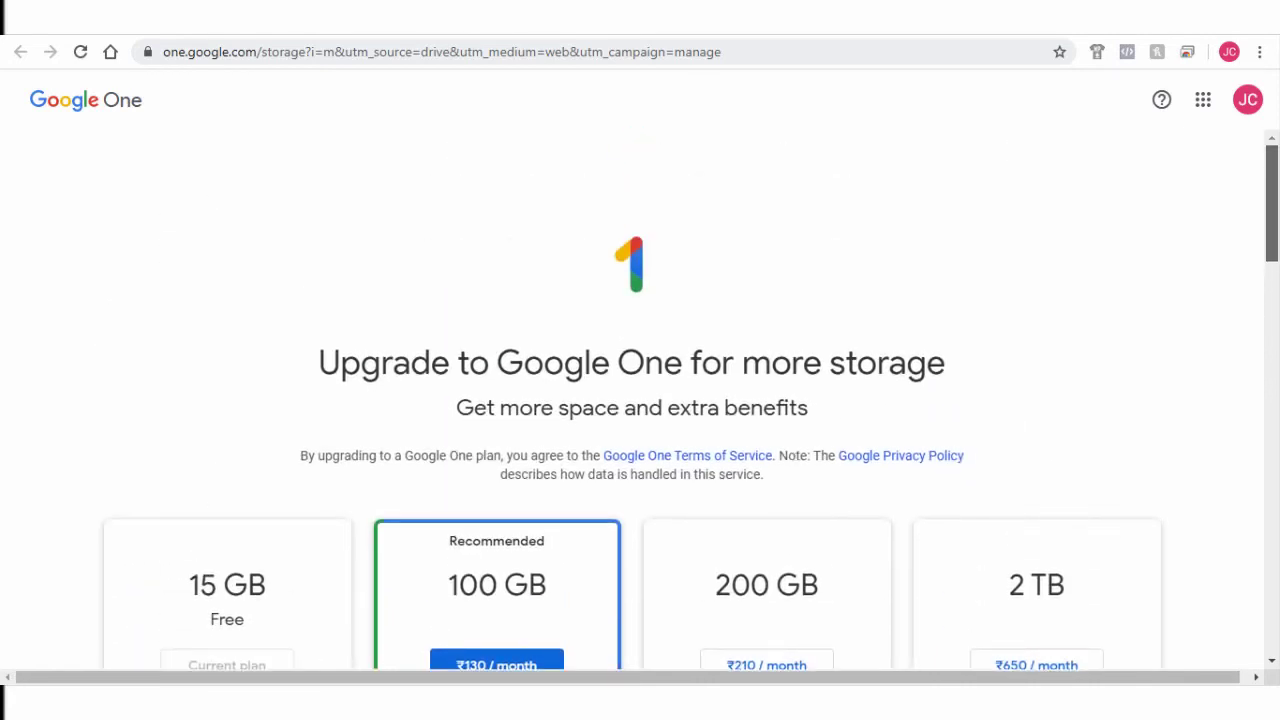
key(ctrl+w)
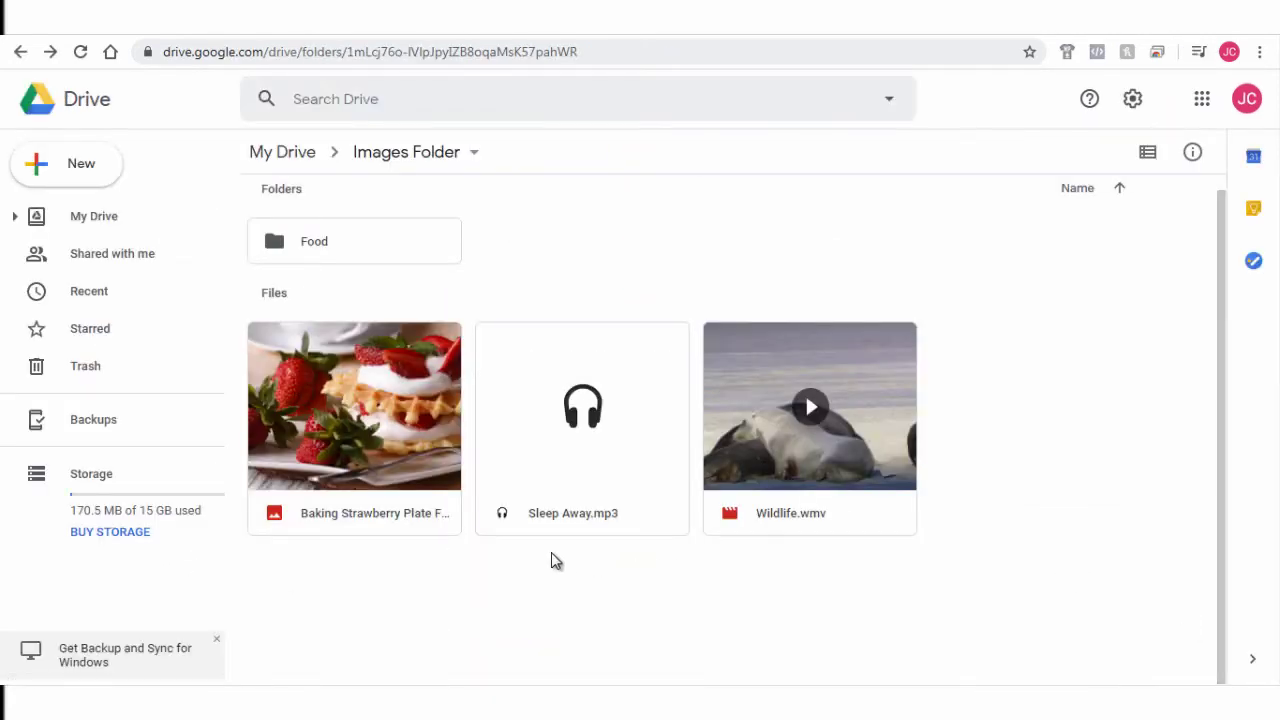
Move the "Baking Strawberry Plate Fork Wallpaper" image from Images Folder into the Food folder using the Move to command
right_click(325, 423)
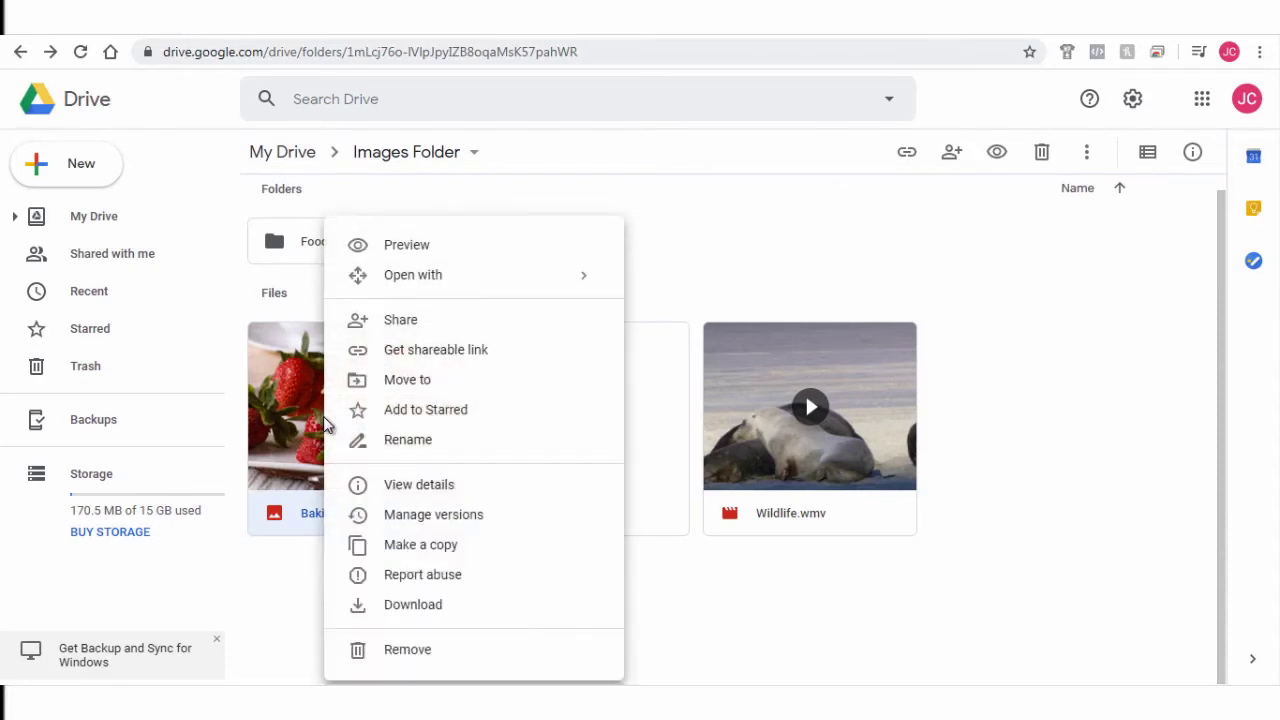
click(402, 380)
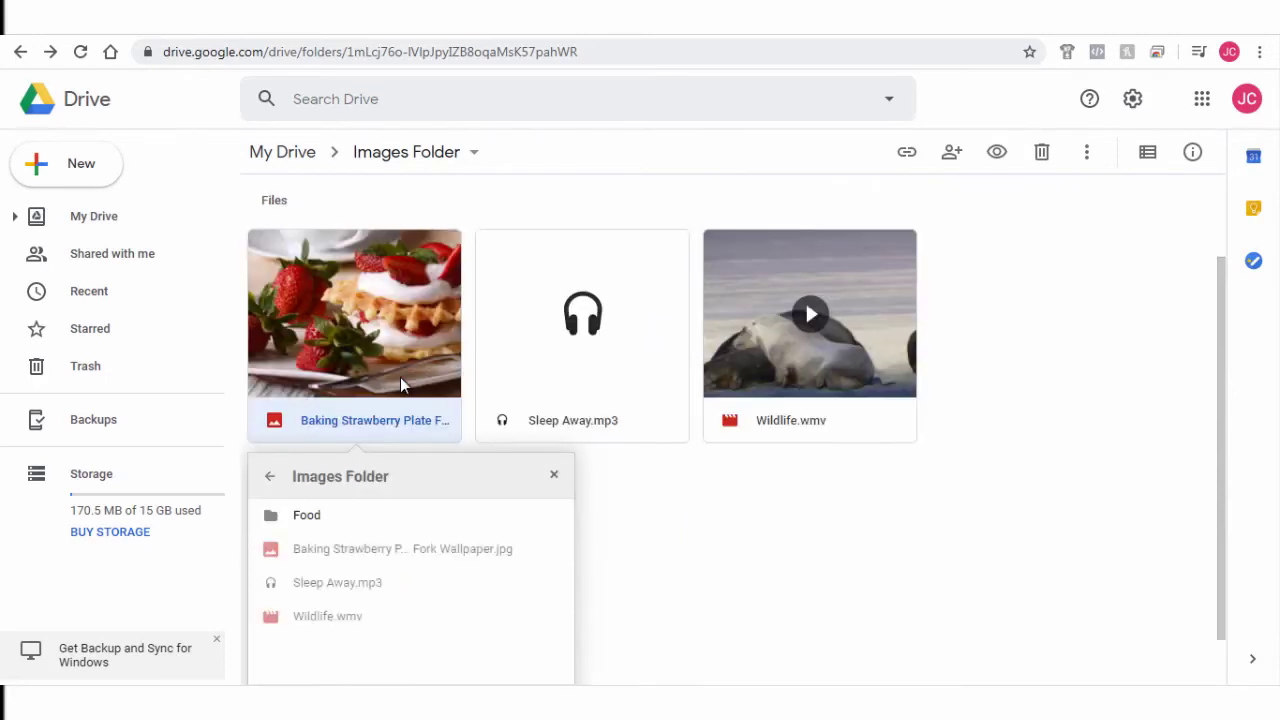
click(309, 527)
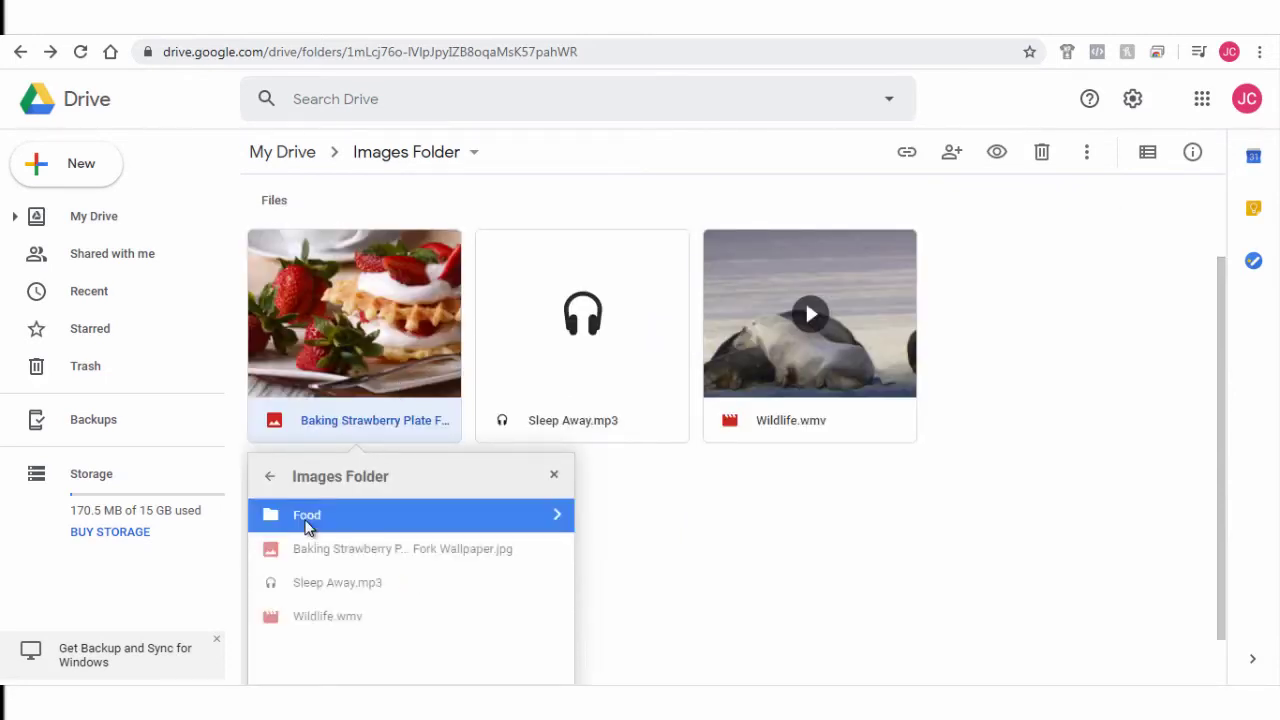
scroll(752, 554, down, 1)
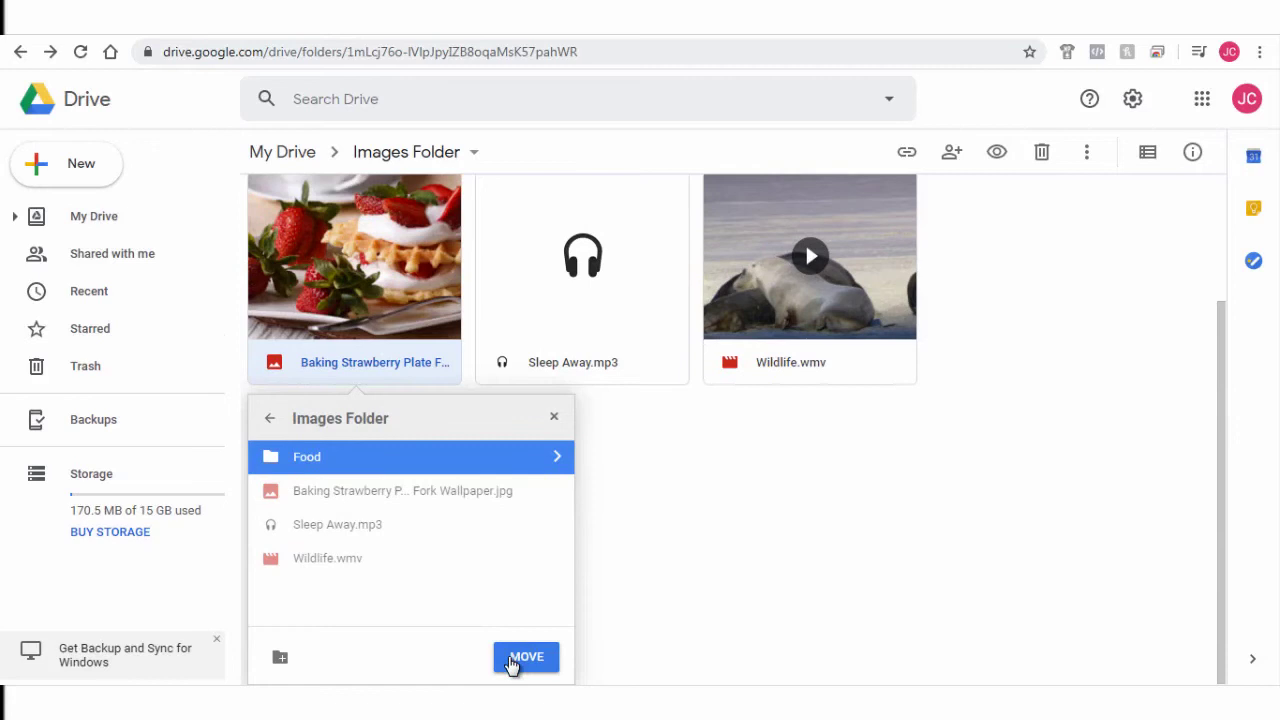
click(515, 660)
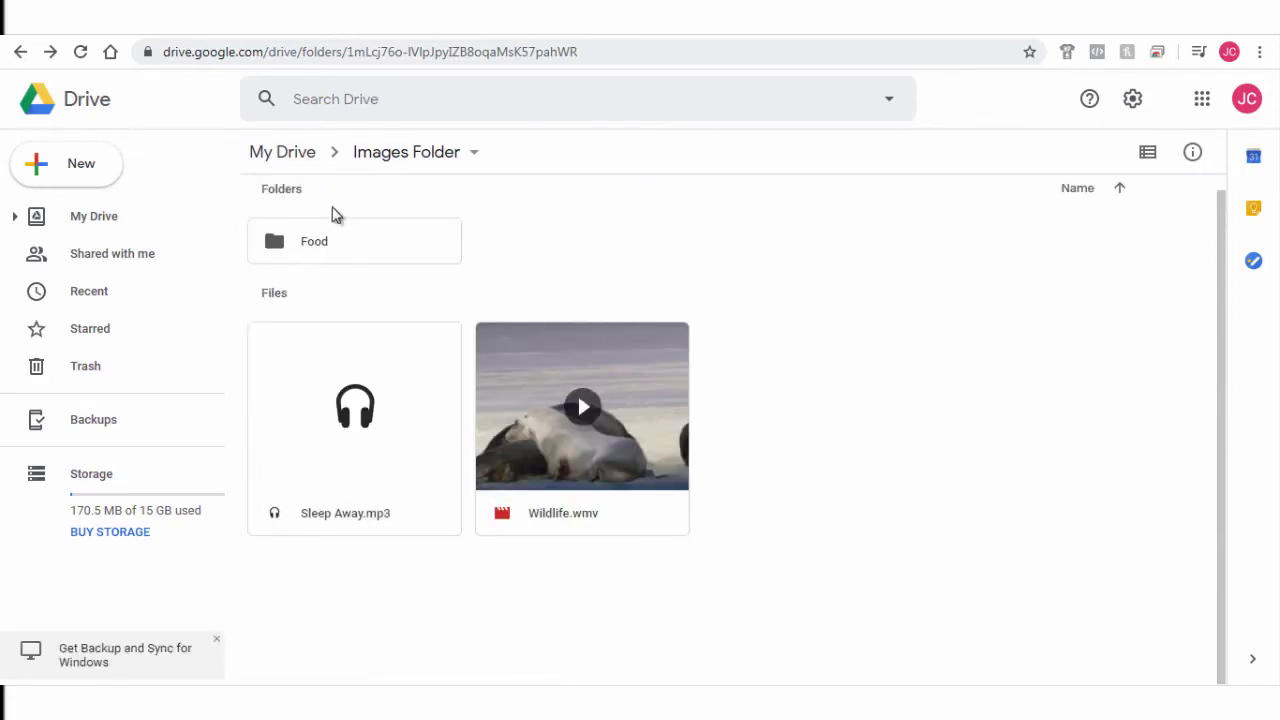
Try to move Sleep Away.mp3 directly onto the Food folder within Images Folder
click(349, 469)
drag(336, 464, 313, 240)
click(616, 334)
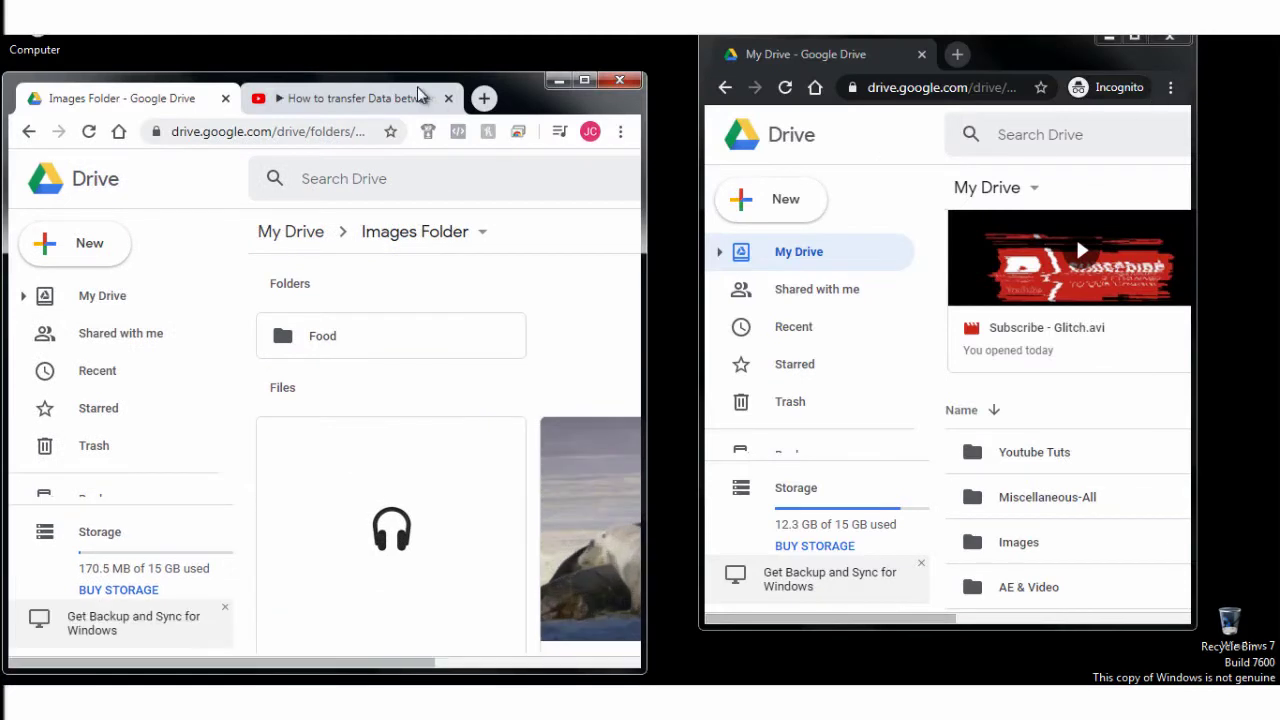
Check which Google account is signed in to each of the two Drive windows, the regular one and the Incognito one
drag(418, 88, 300, 36)
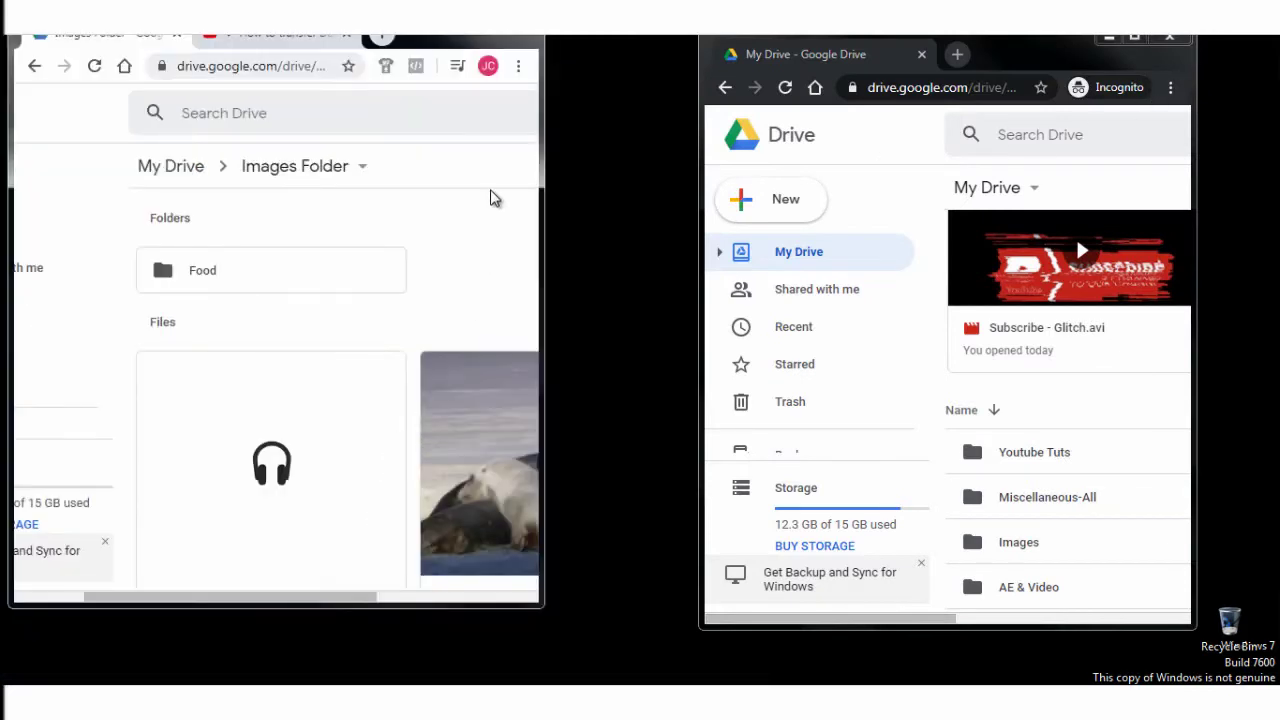
click(488, 68)
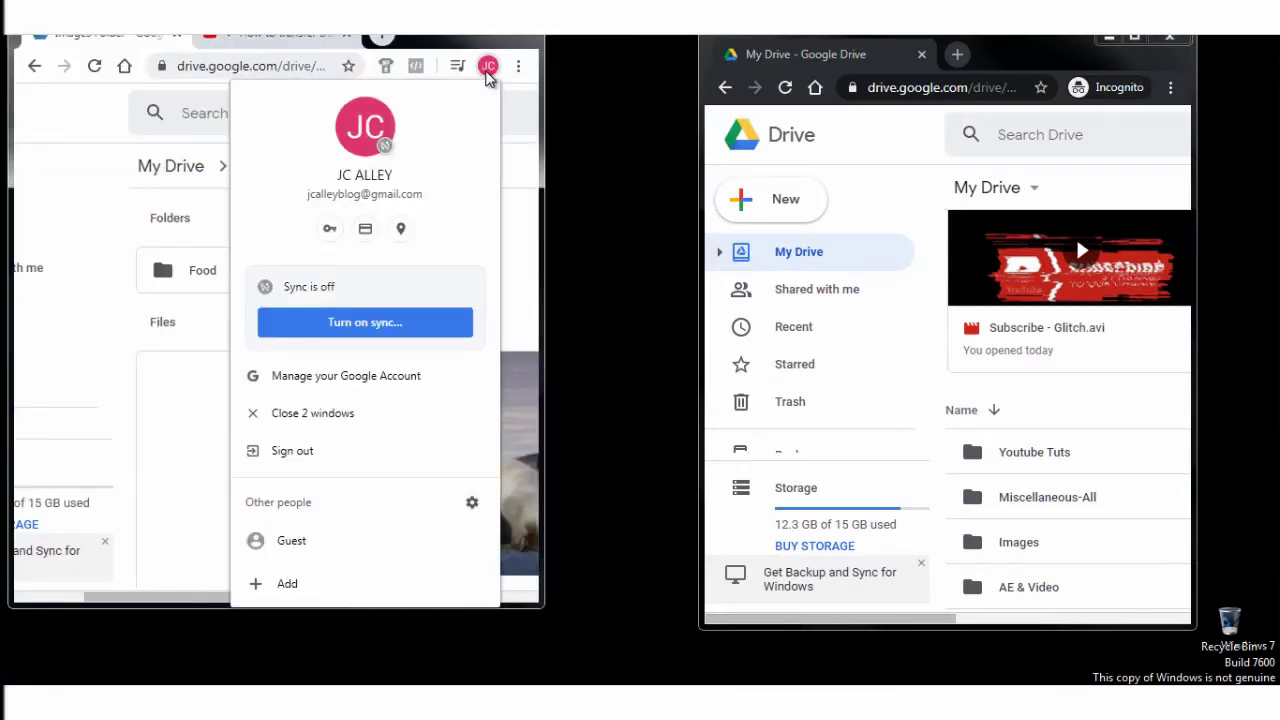
click(487, 73)
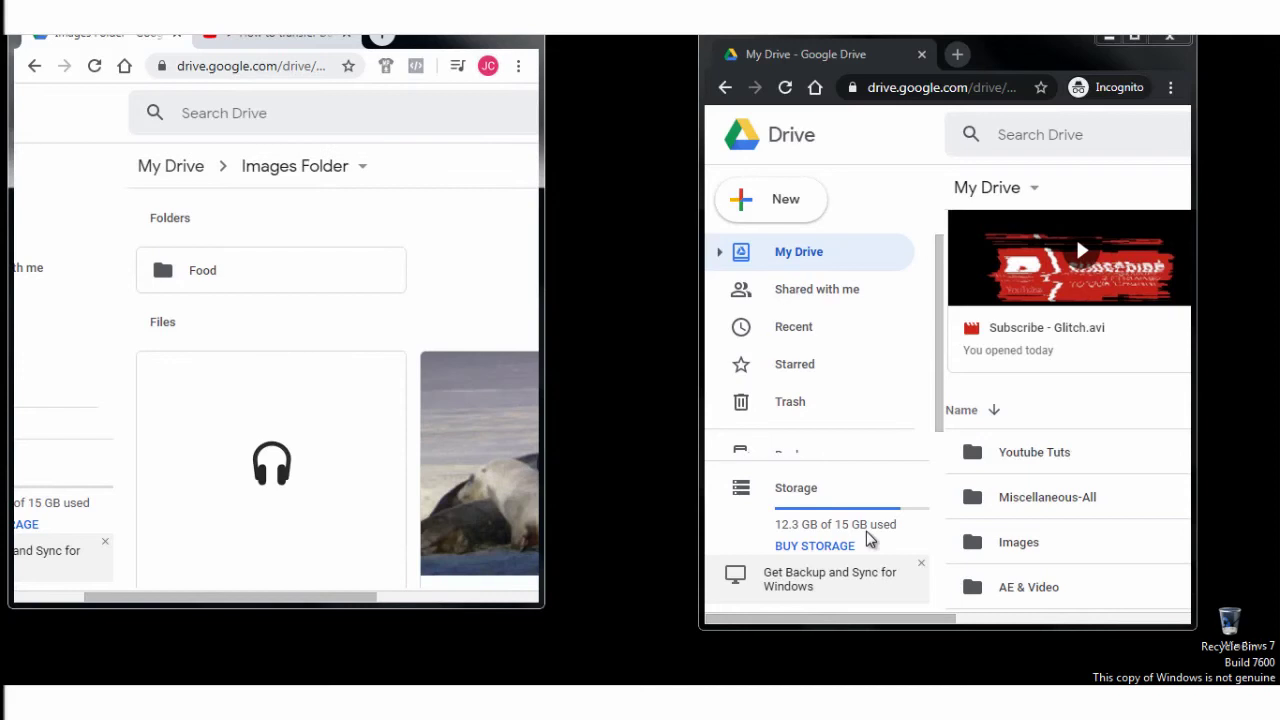
drag(886, 620, 1248, 432)
click(1157, 138)
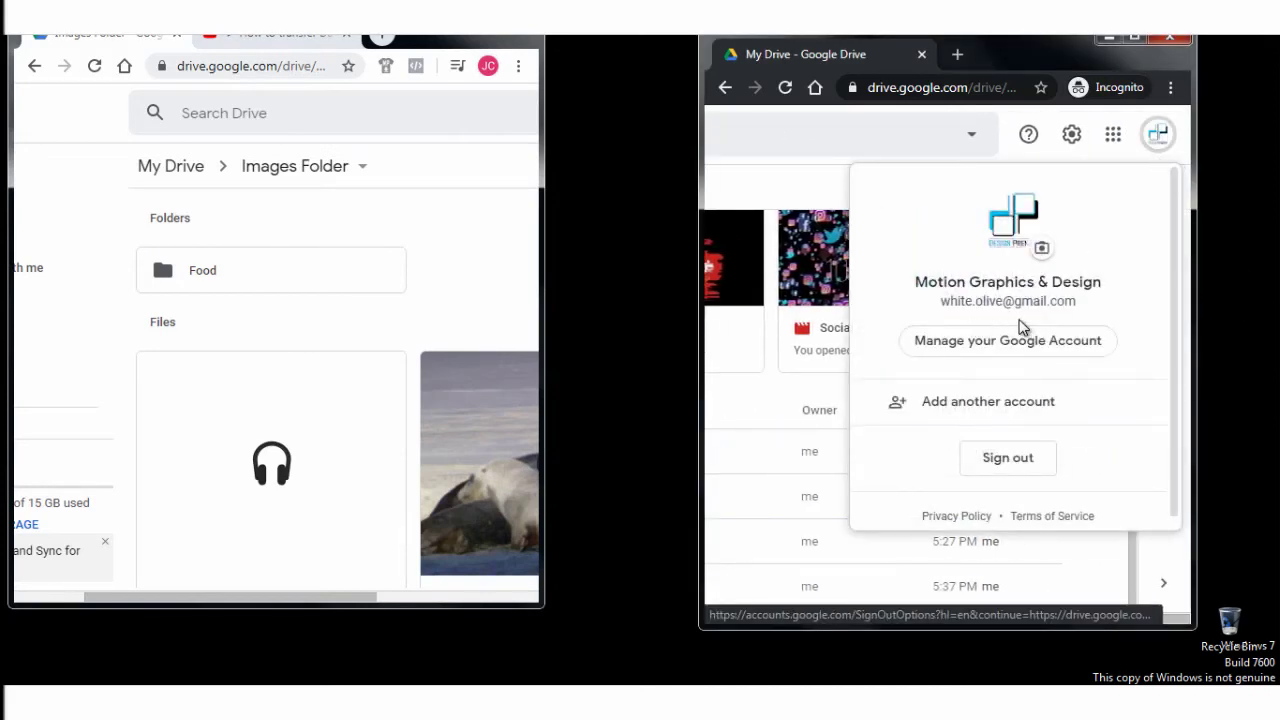
key(Escape)
Open the advanced sharing settings for Sleep Away.mp3 in Images Folder
right_click(265, 470)
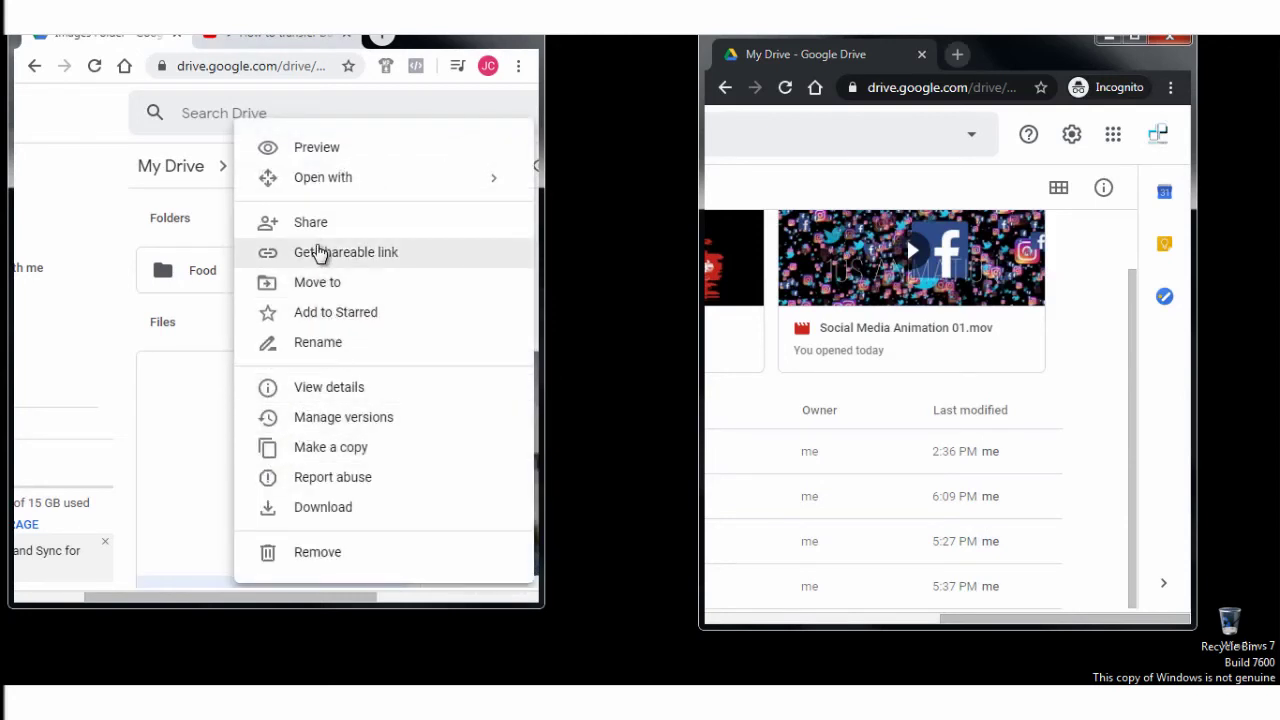
click(312, 226)
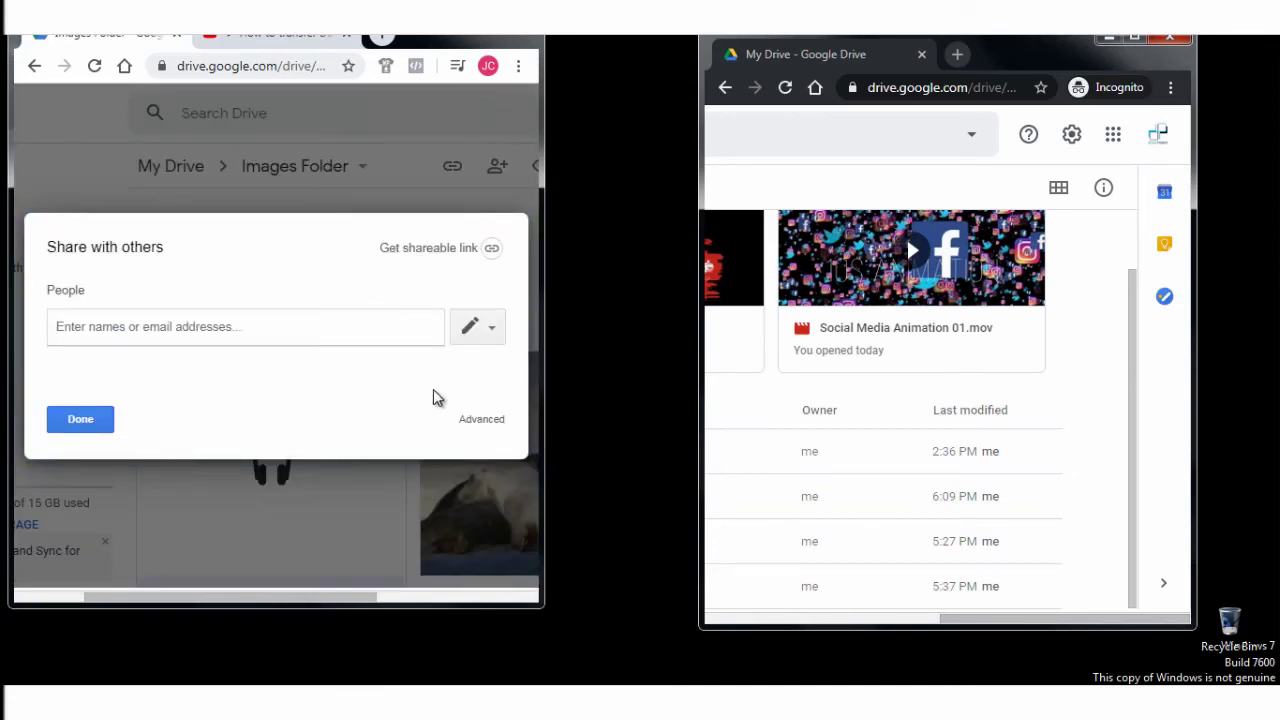
click(481, 420)
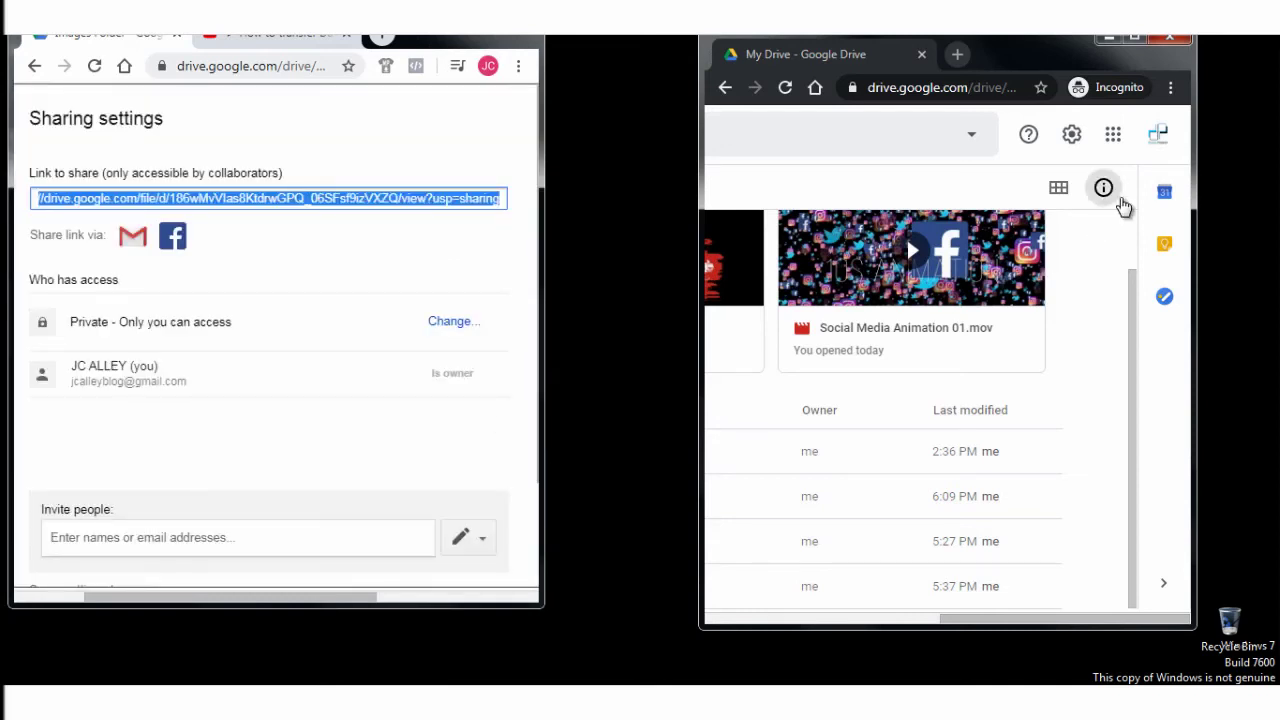
Copy the Incognito window account's e-mail address and add it as an invitee in the sharing settings of Sleep Away.mp3
click(1157, 133)
drag(1076, 301, 950, 301)
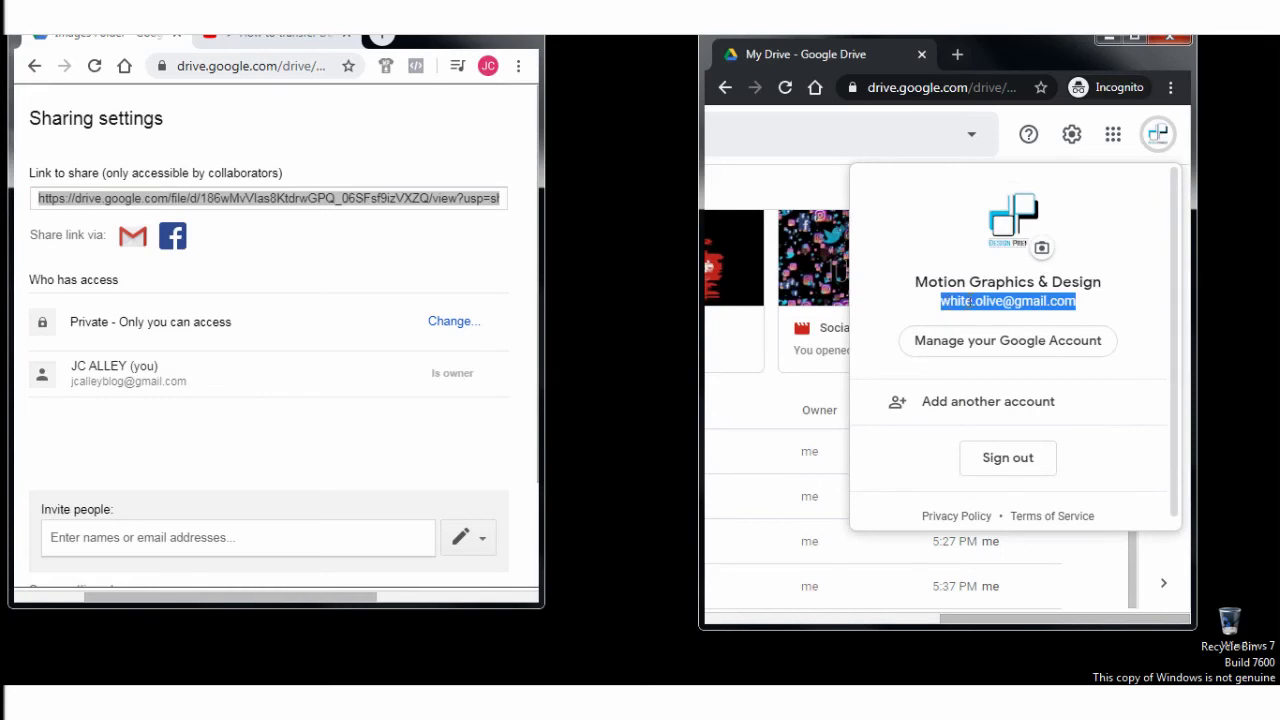
key(ctrl+c)
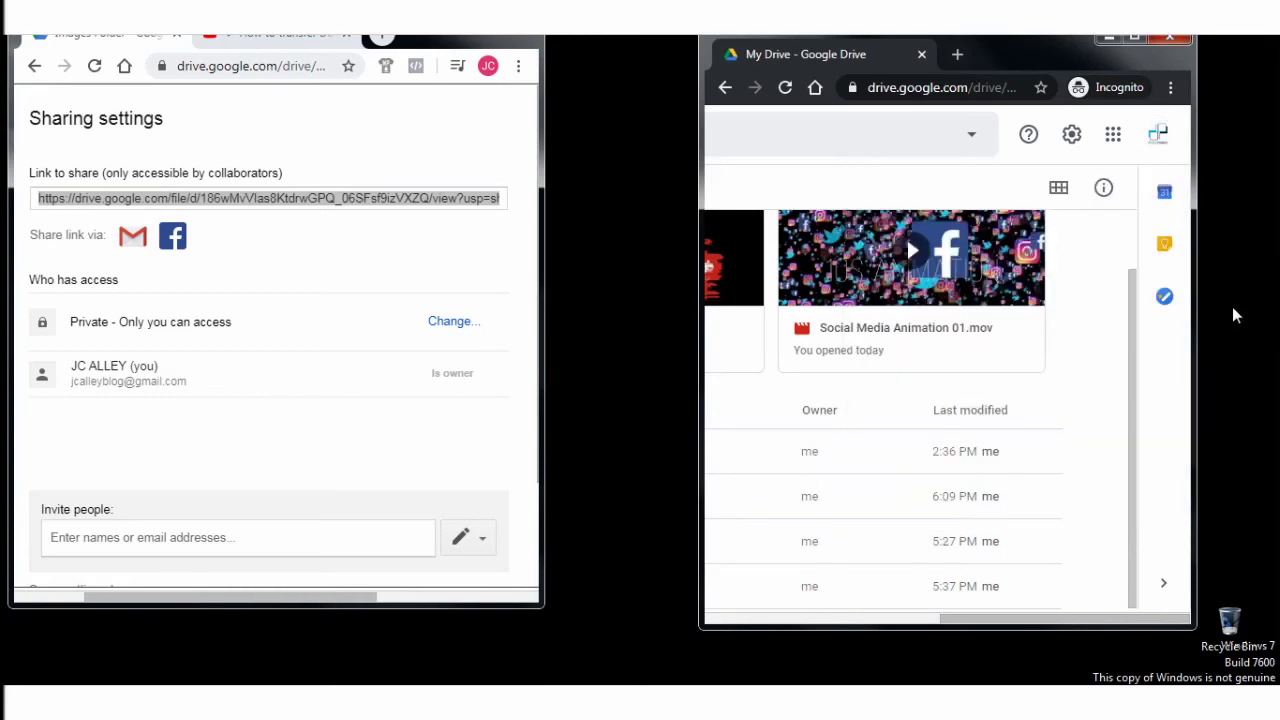
click(210, 537)
key(ctrl+v)
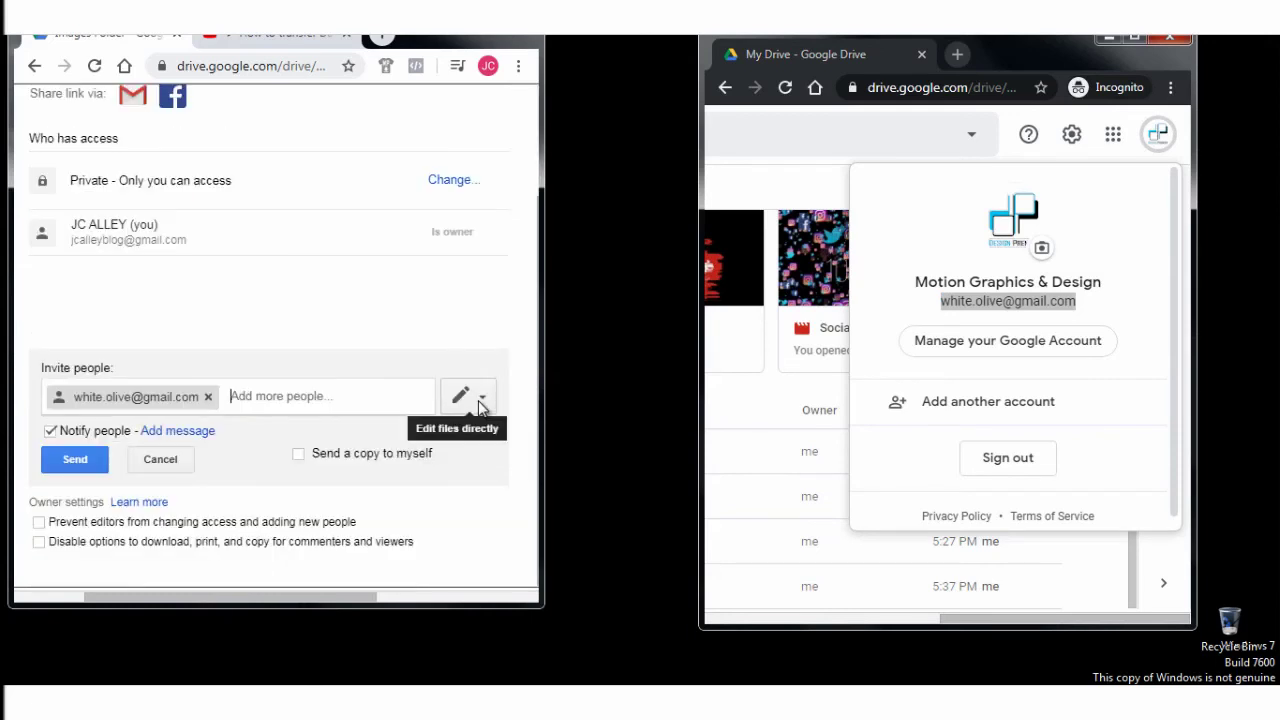
Give the invited account the "Can edit" permission and send the sharing invitation
click(478, 406)
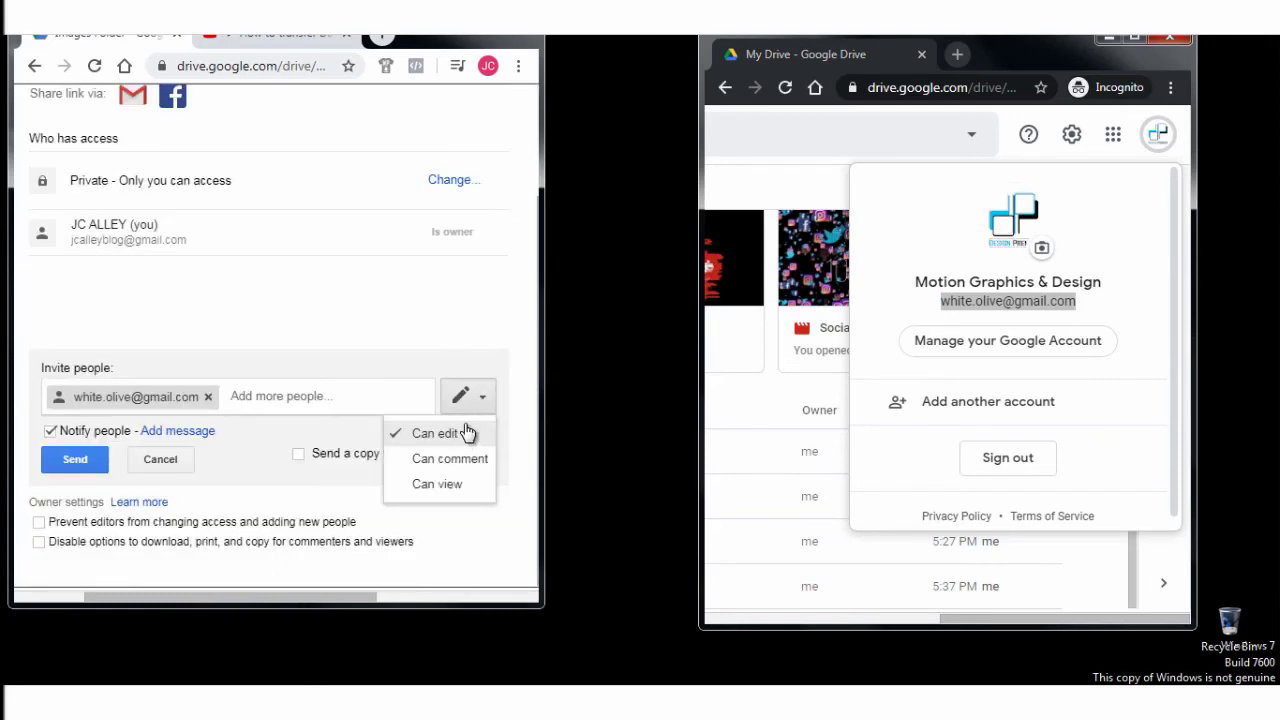
click(462, 432)
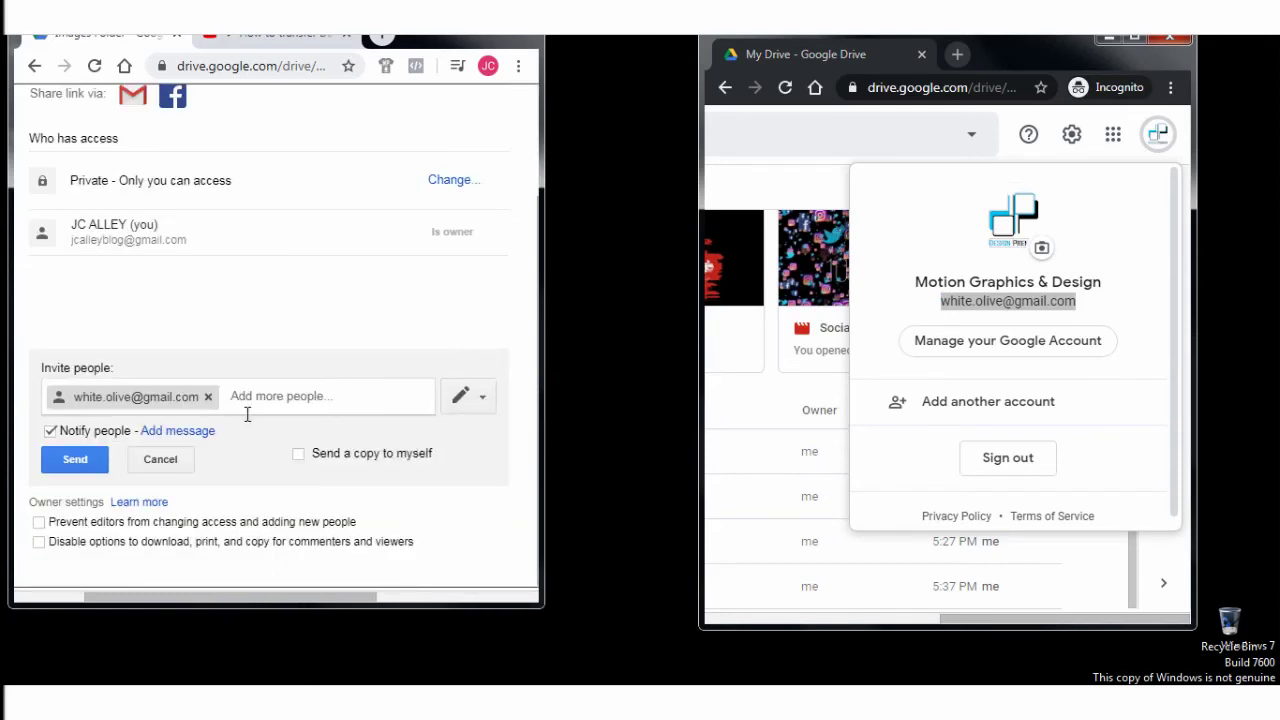
click(76, 459)
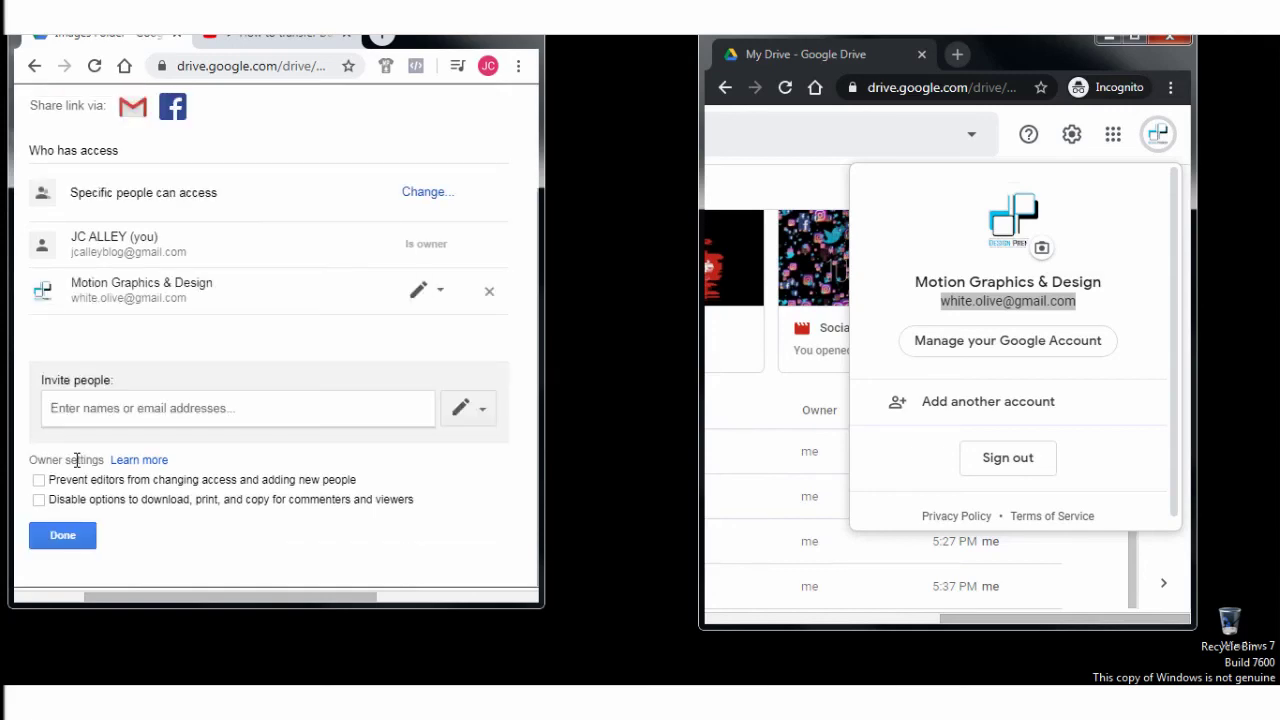